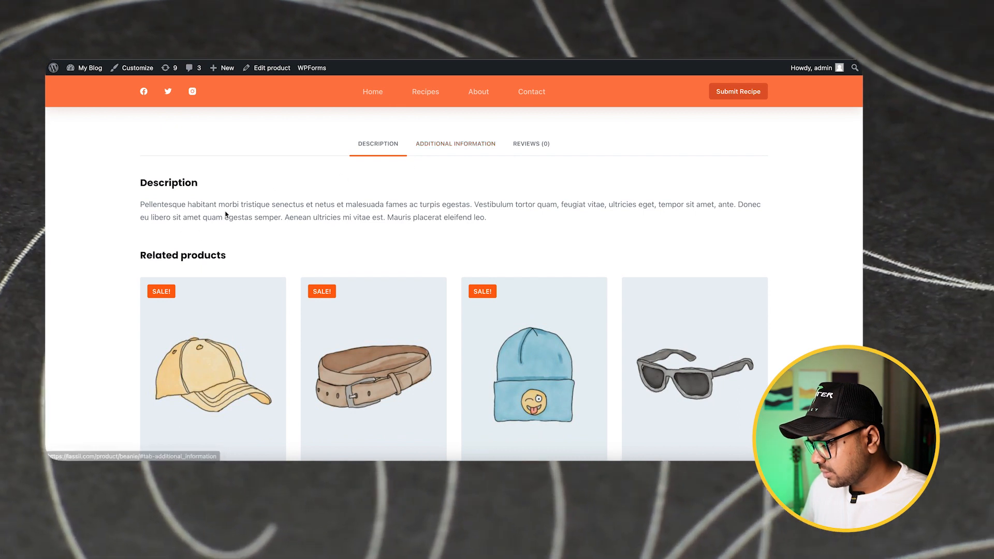
scroll(313, 242, up, 3)
scroll(314, 242, up, 10)
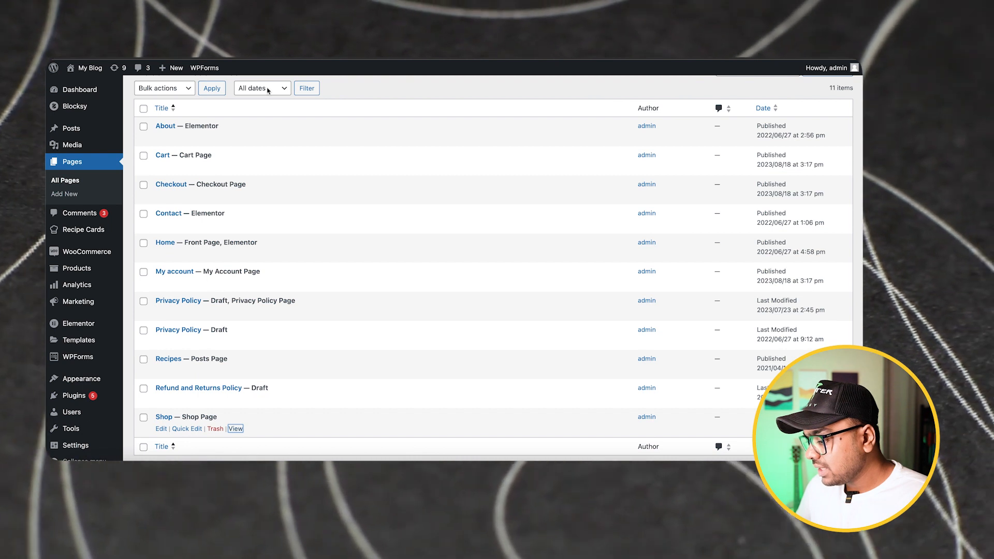
Search the plugin directory for "shopengine" from the page for adding new plugins
mouse_move(82, 399)
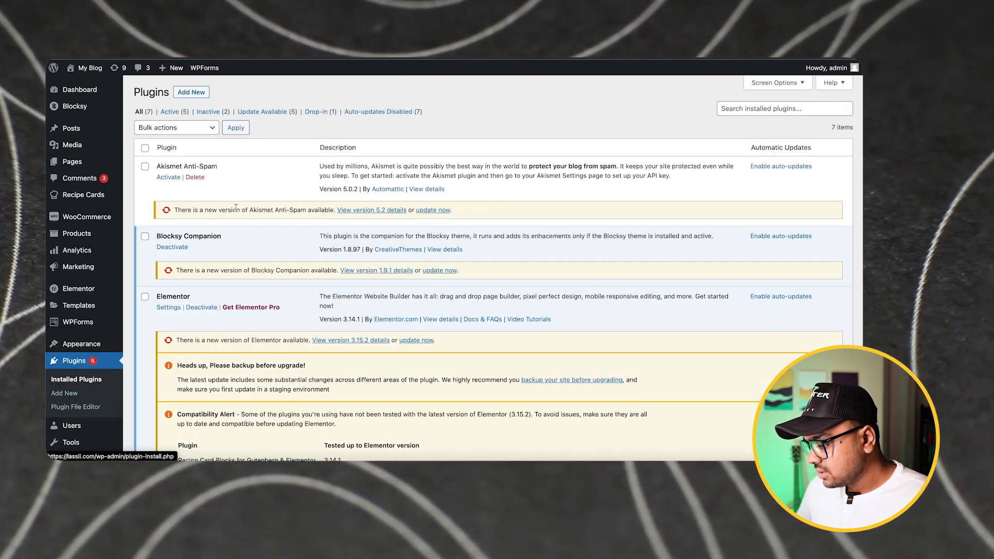
click(193, 99)
click(759, 121)
text(s)
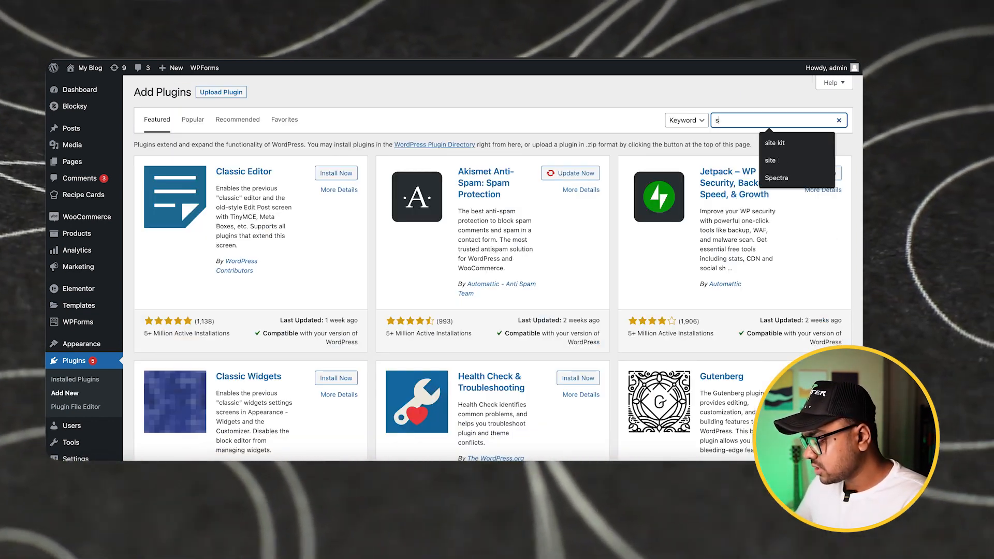
text(hop)
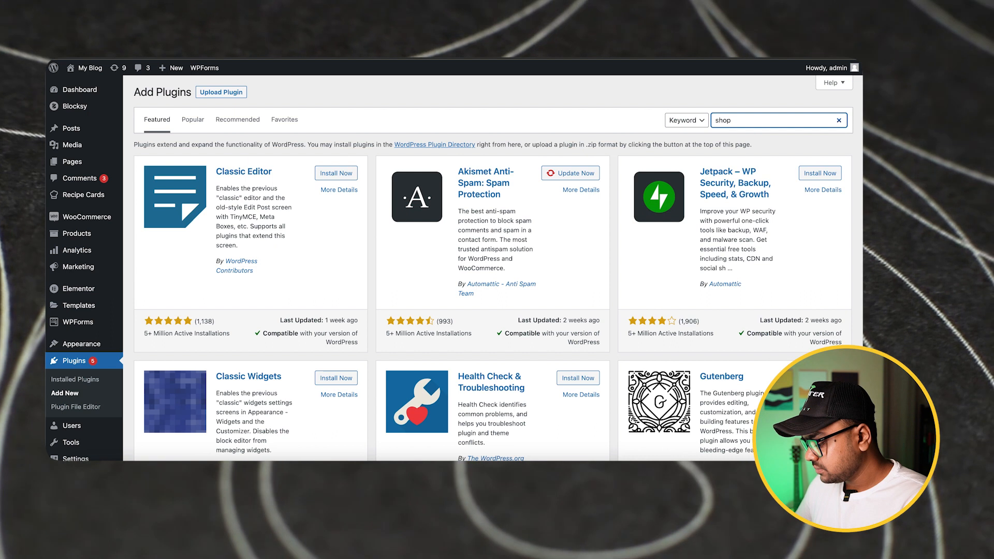
text(engine)
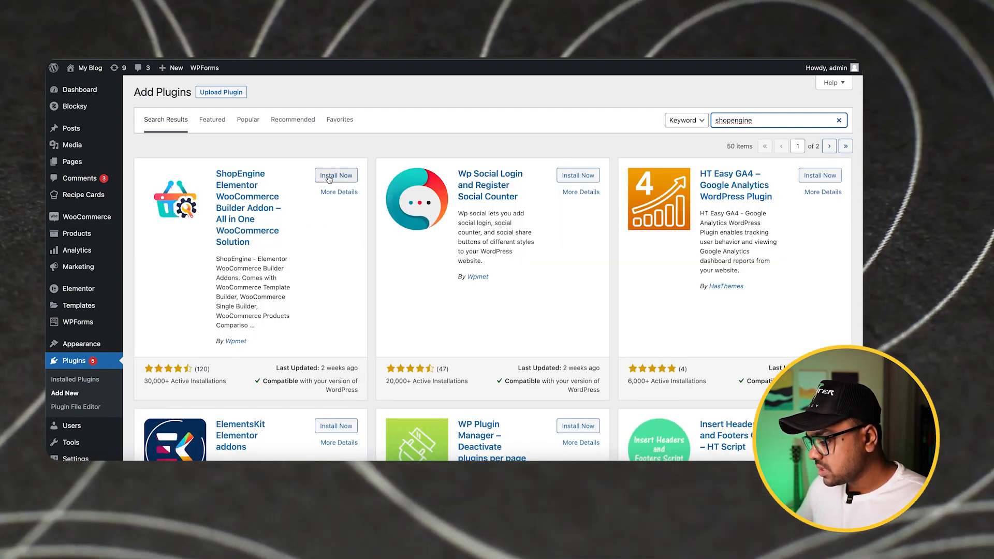
Install and activate the ShopEngine Elementor WooCommerce Builder Addon by Wpmet
click(328, 177)
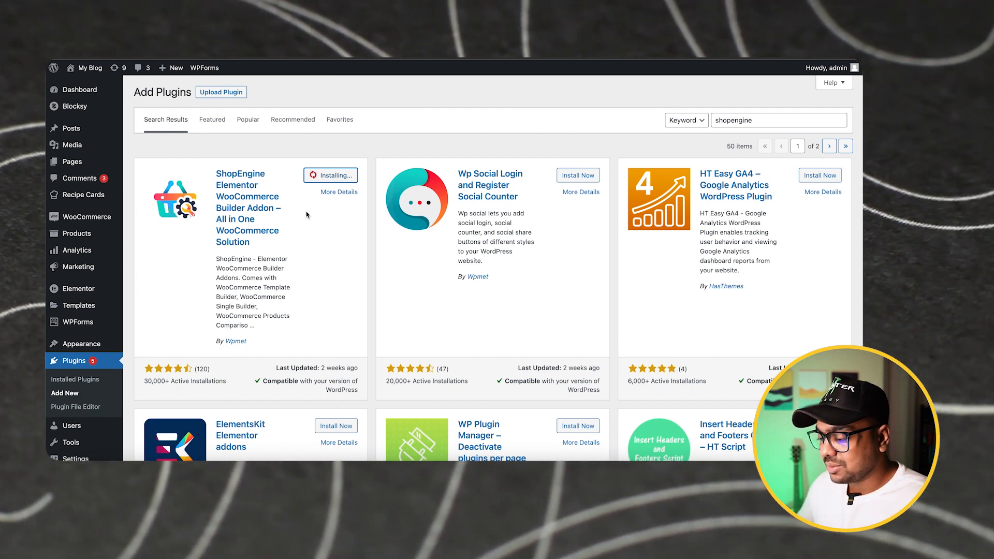
scroll(347, 141, down, 1)
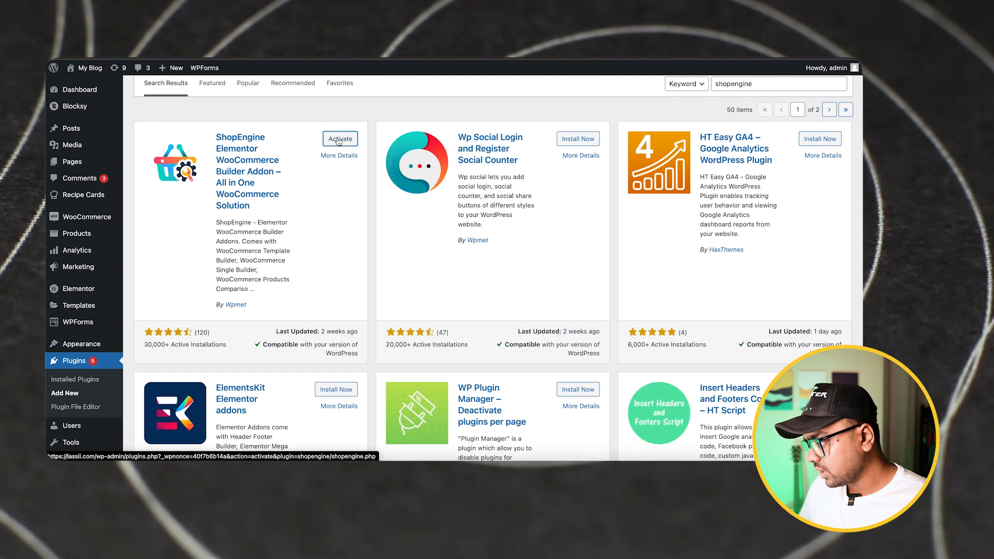
click(339, 140)
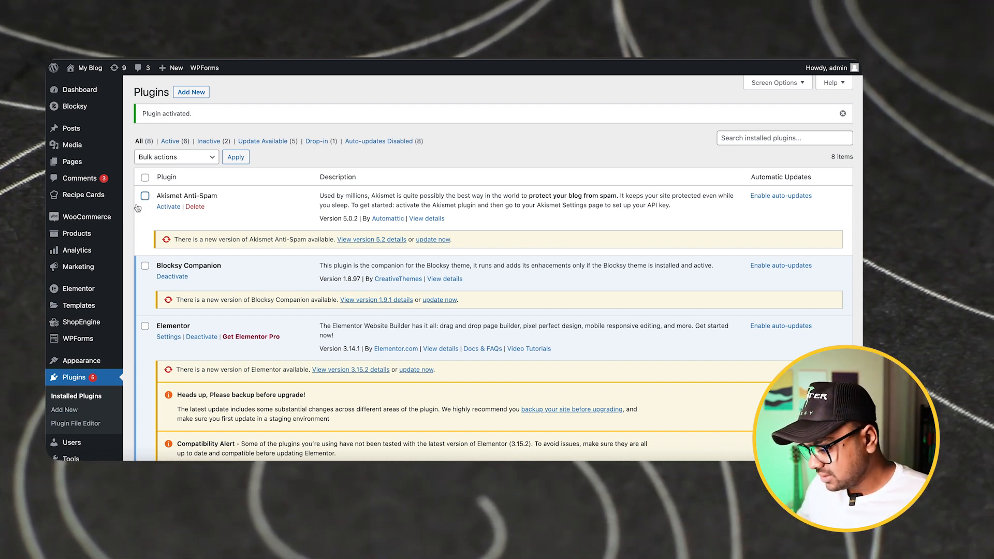
Open the ShopEngine builder templates page in the WordPress admin
scroll(83, 259, down, 3)
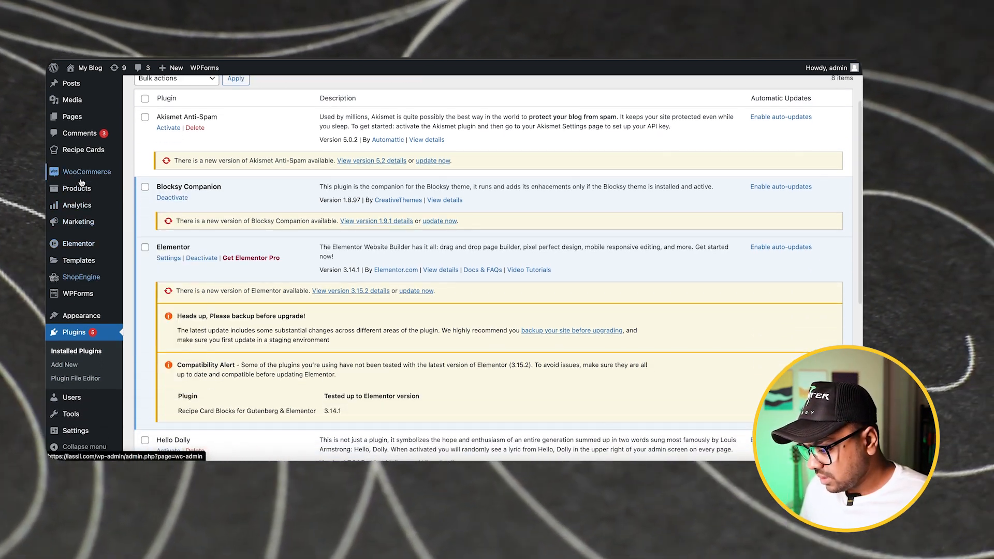
mouse_move(83, 282)
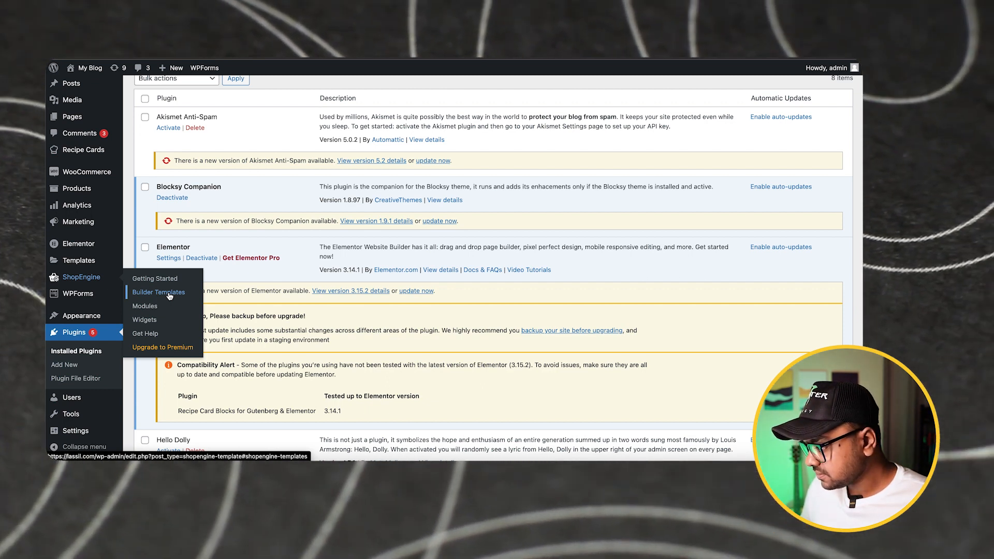
click(158, 292)
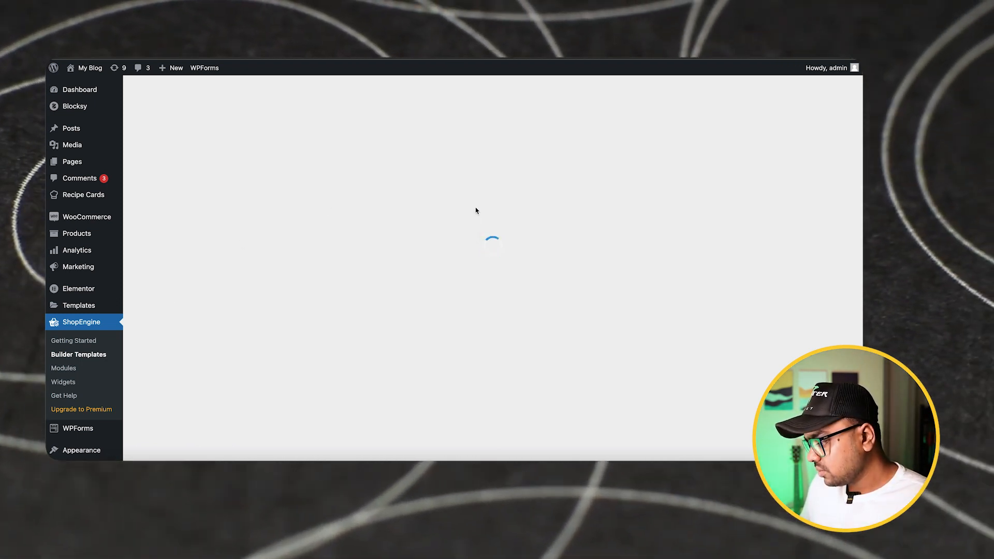
Look through the modules and widgets of the Basic (Recommended) configuration and accept it in the ShopEngine setup wizard
scroll(373, 196, down, 1)
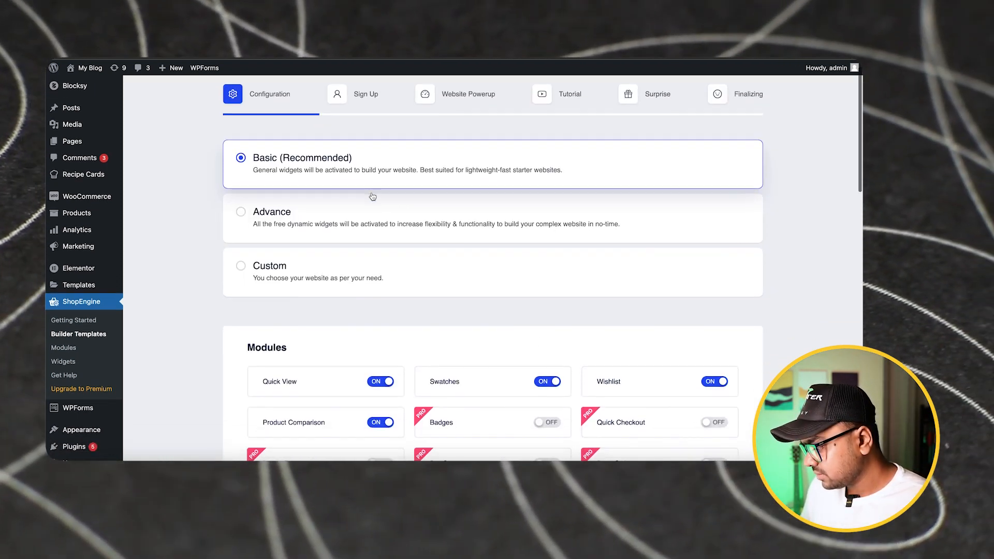
scroll(372, 195, up, 1)
scroll(372, 195, down, 5)
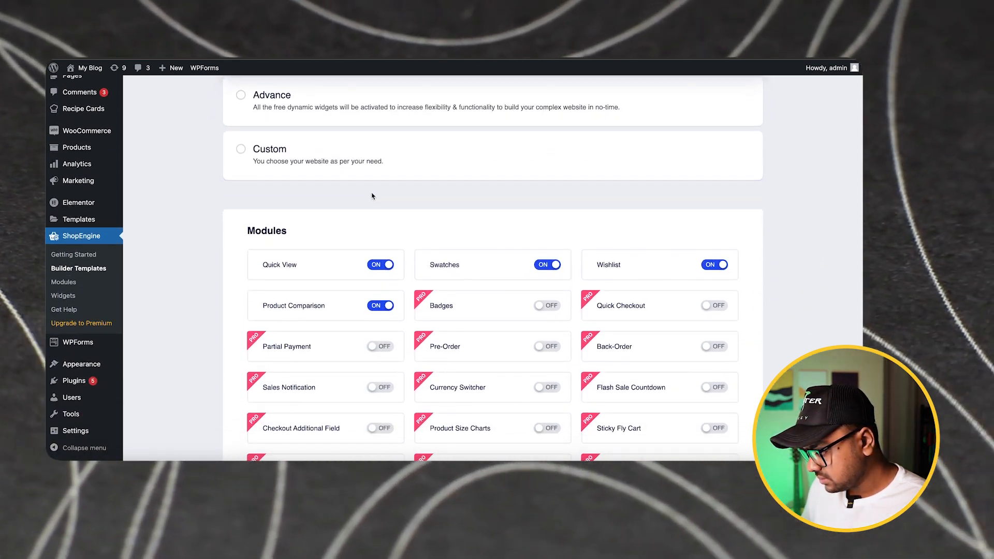
scroll(372, 196, down, 20)
scroll(372, 195, down, 5)
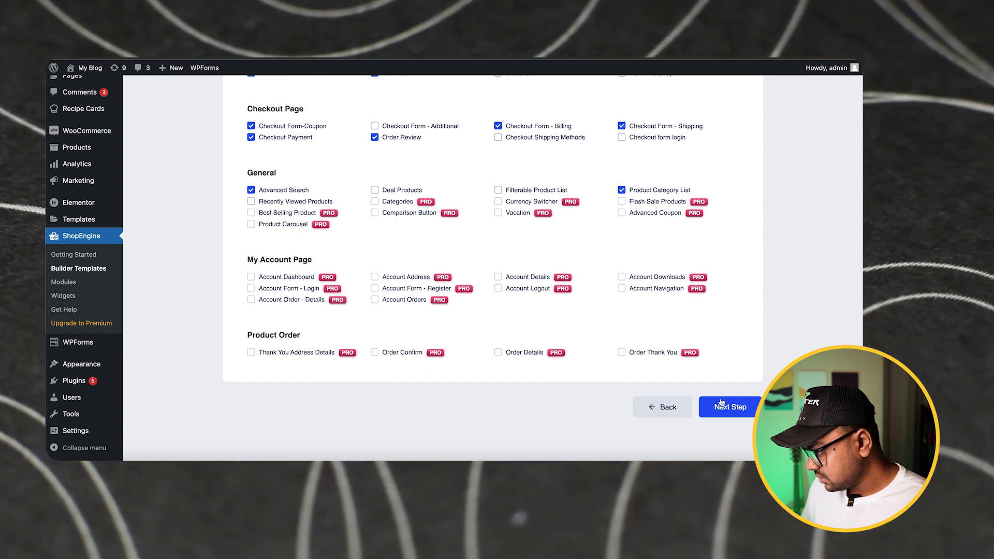
click(791, 408)
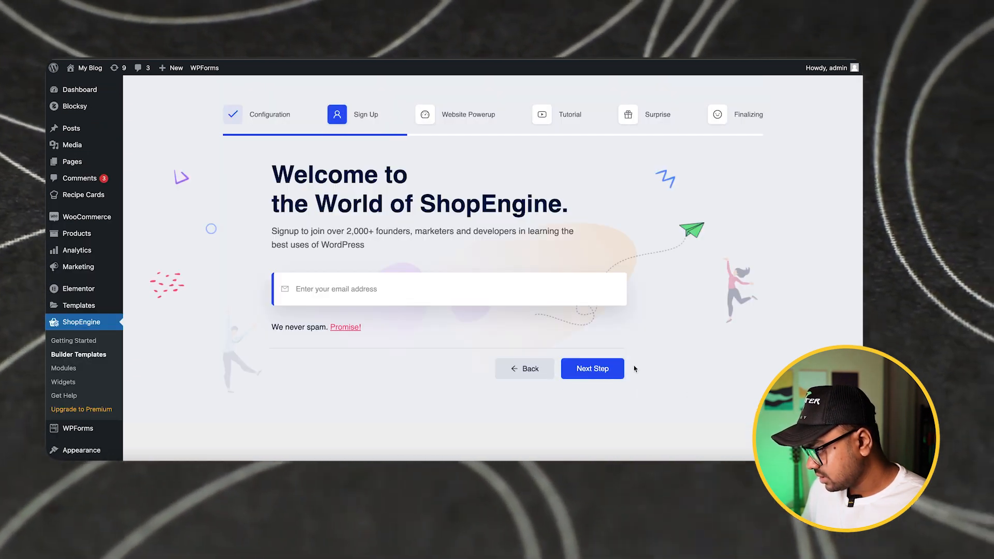
Continue through the remaining ShopEngine setup pages without entering an email or adding plugins, and save the changes
click(608, 374)
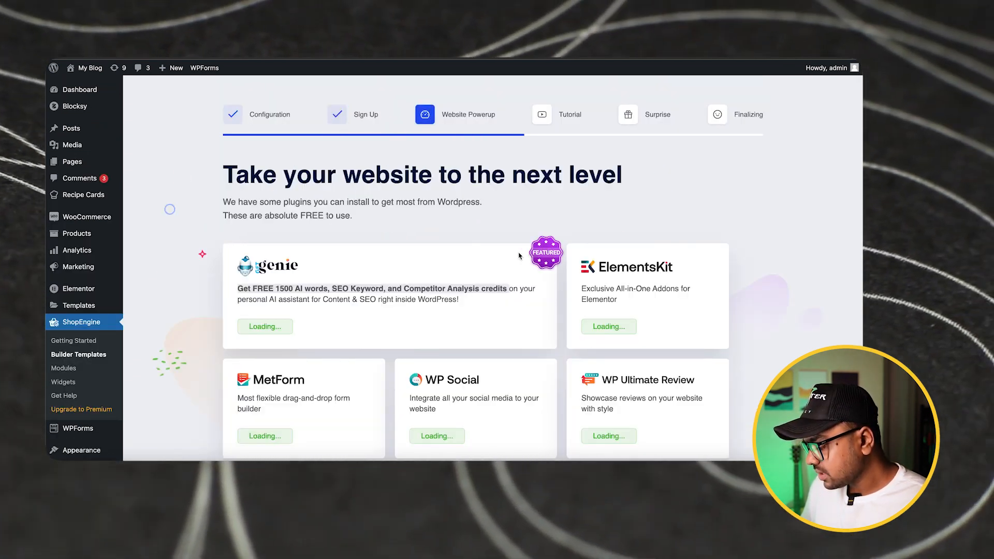
scroll(610, 375, down, 3)
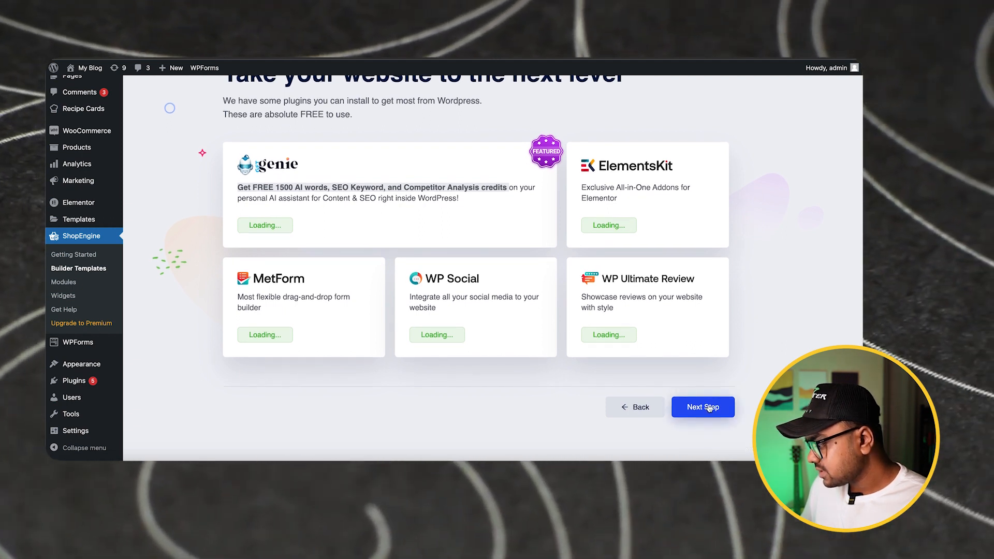
click(708, 407)
scroll(709, 408, down, 5)
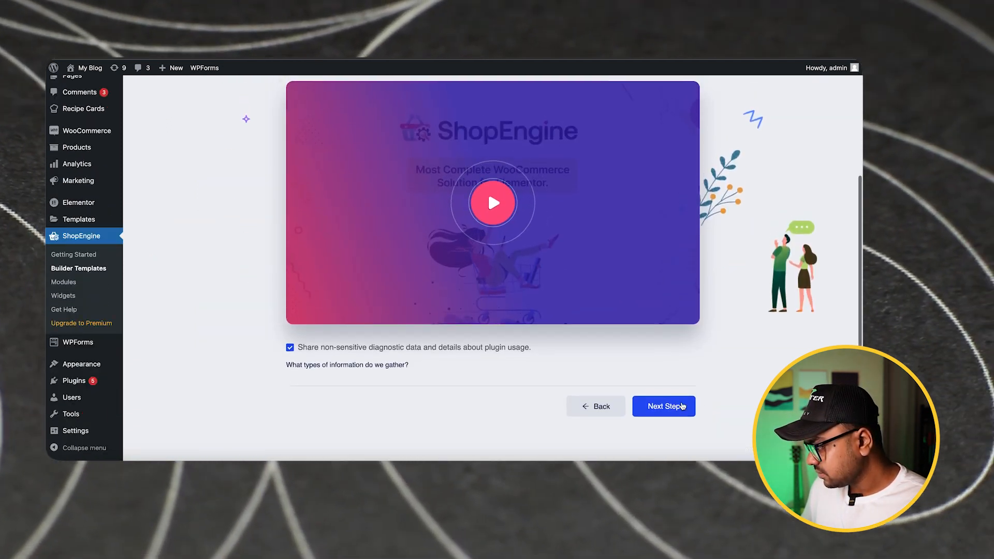
click(661, 406)
scroll(668, 409, down, 3)
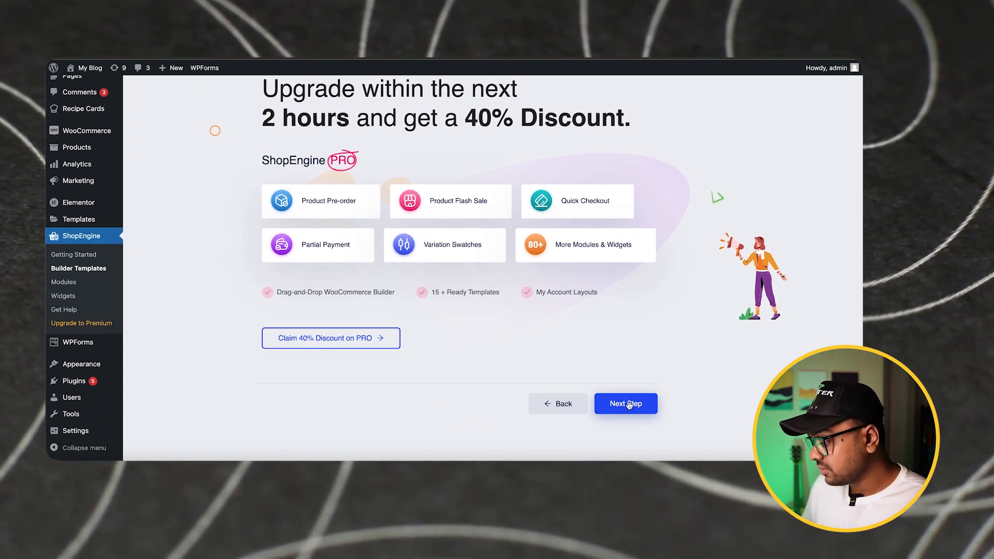
click(628, 404)
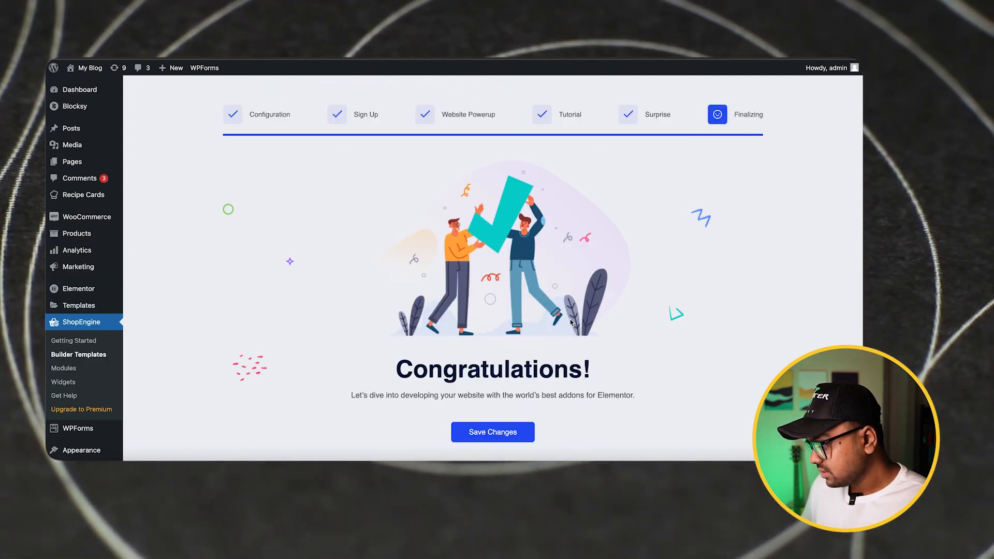
scroll(528, 346, down, 3)
click(510, 346)
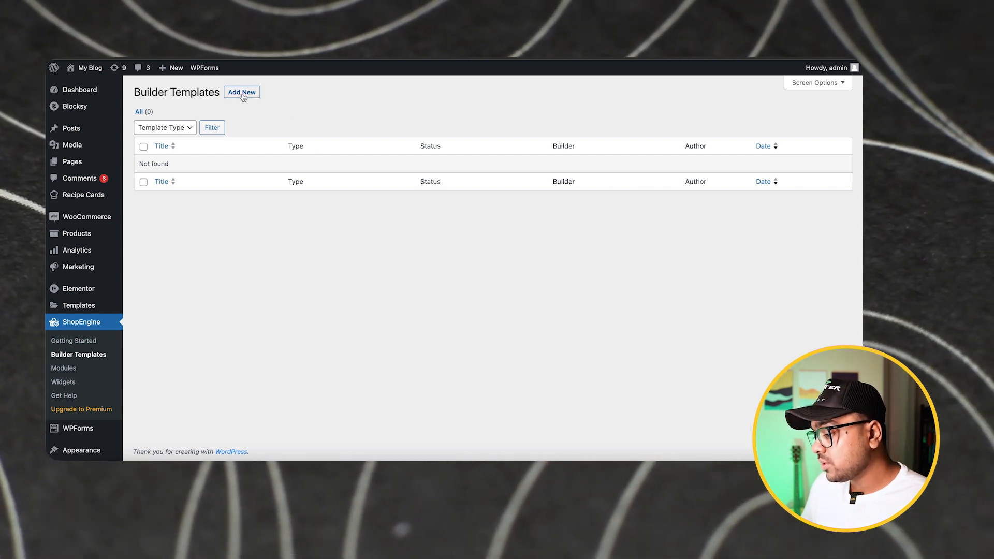
Add a new builder template and name it "Single Product"
click(242, 93)
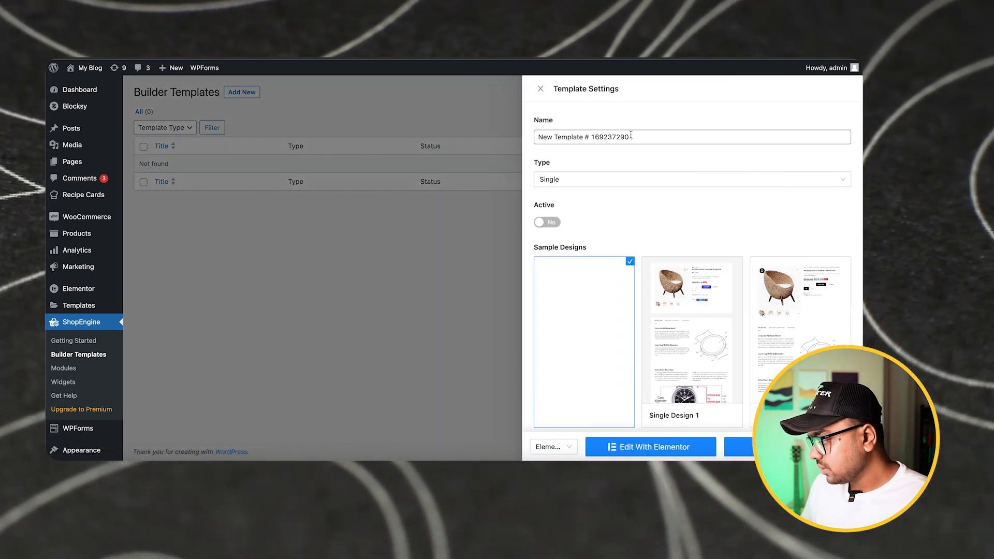
triple_click(642, 138)
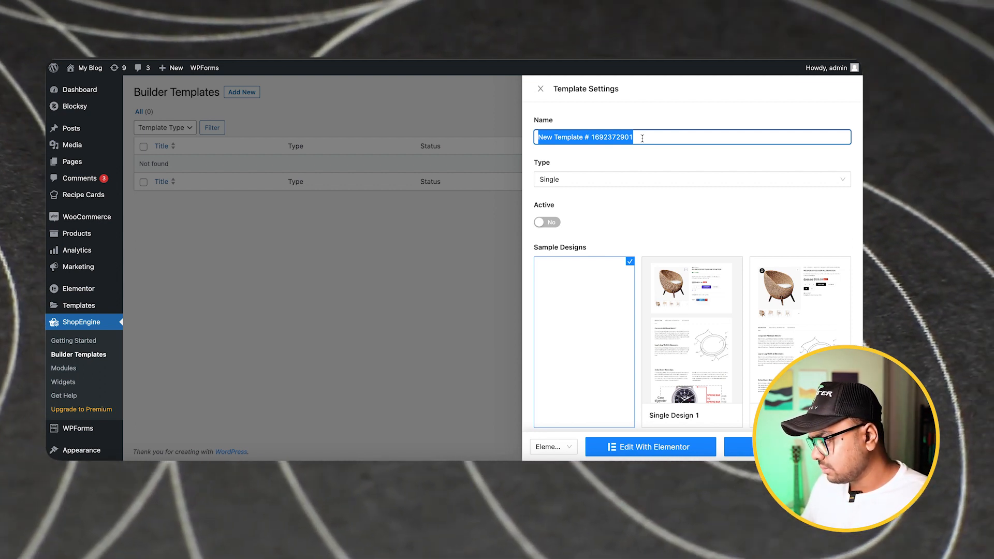
text(Single Proiduc)
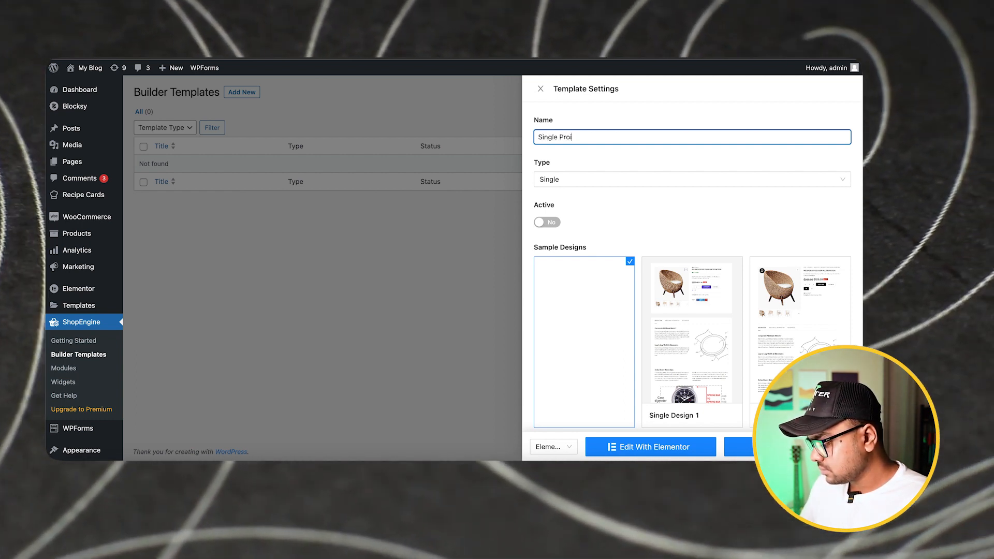
key(BackSpace)
key(BackSpace)
key(BackSpace)
key(BackSpace)
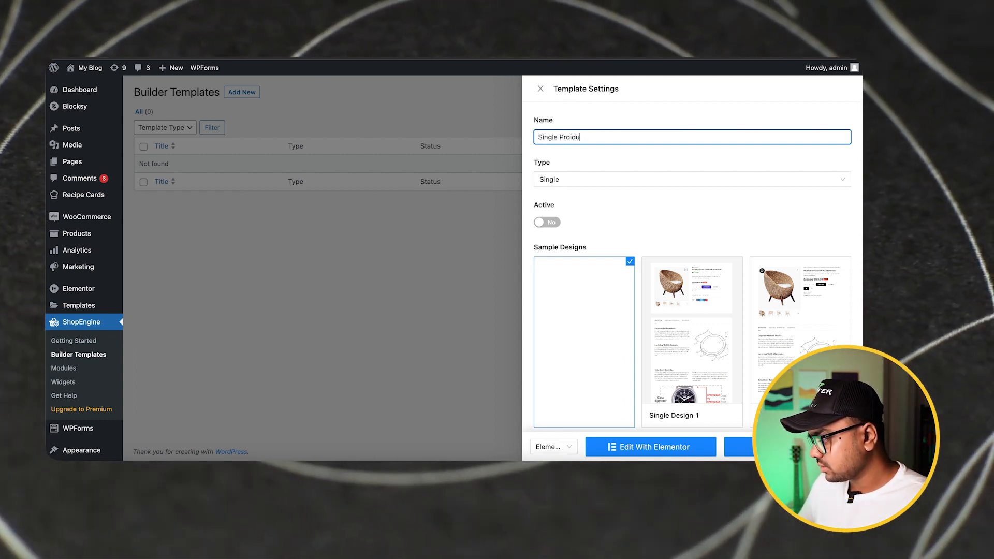
text(duct)
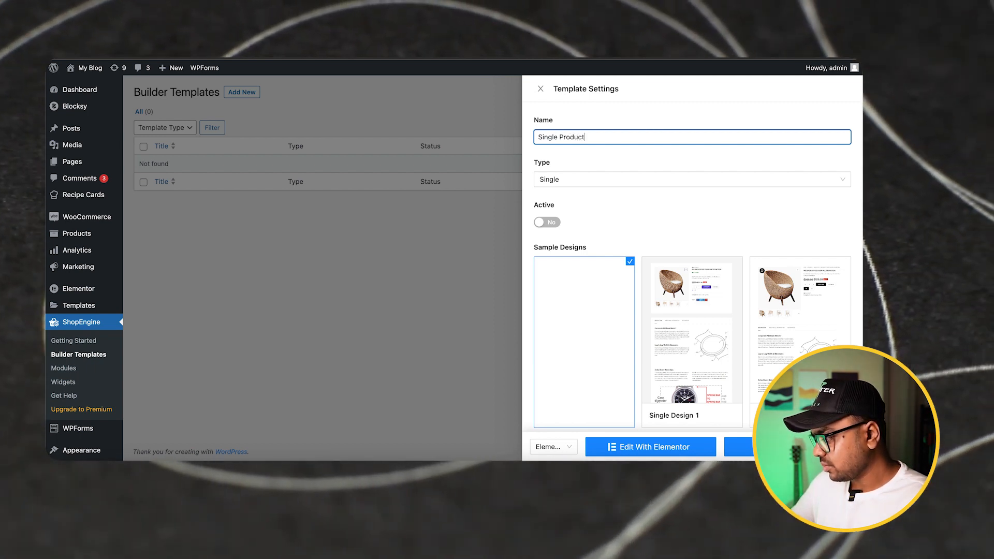
Keep the template type Single and the blank sample design, make the template active, and proceed to editing with Elementor
click(617, 182)
click(561, 232)
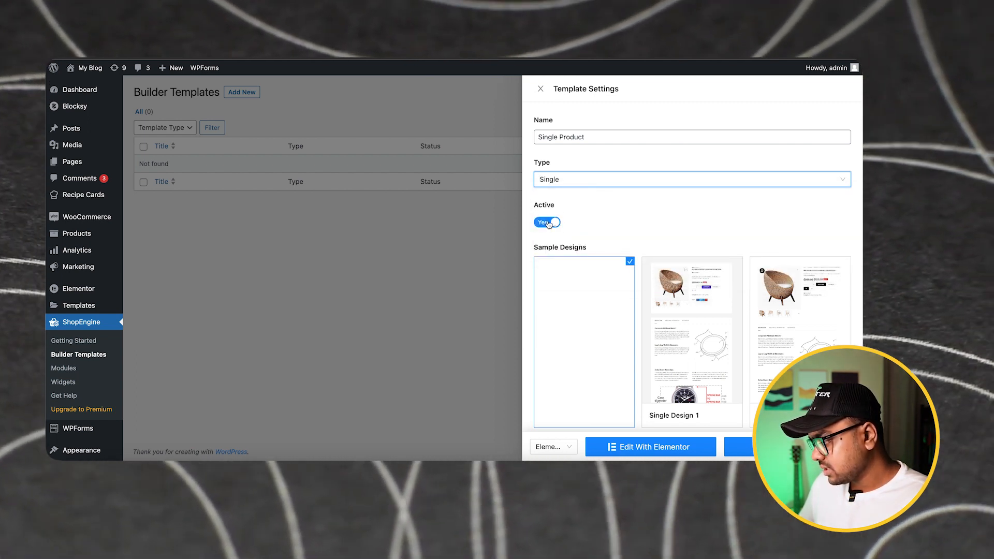
click(608, 221)
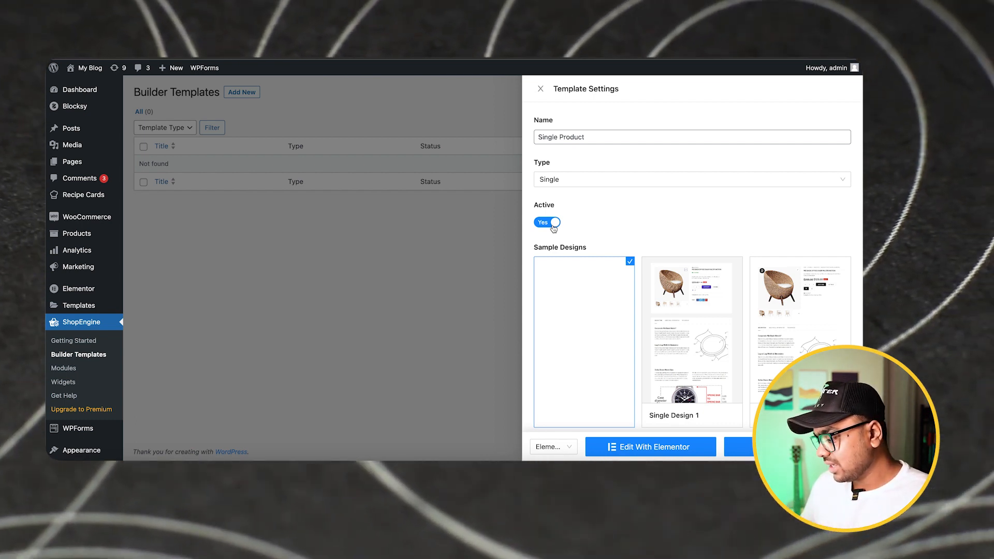
scroll(647, 253, down, 3)
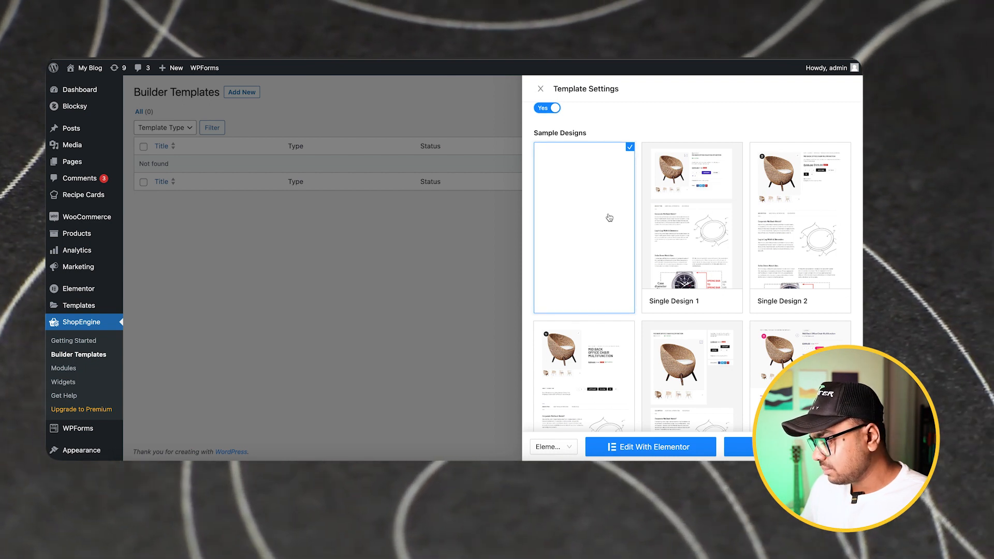
click(665, 450)
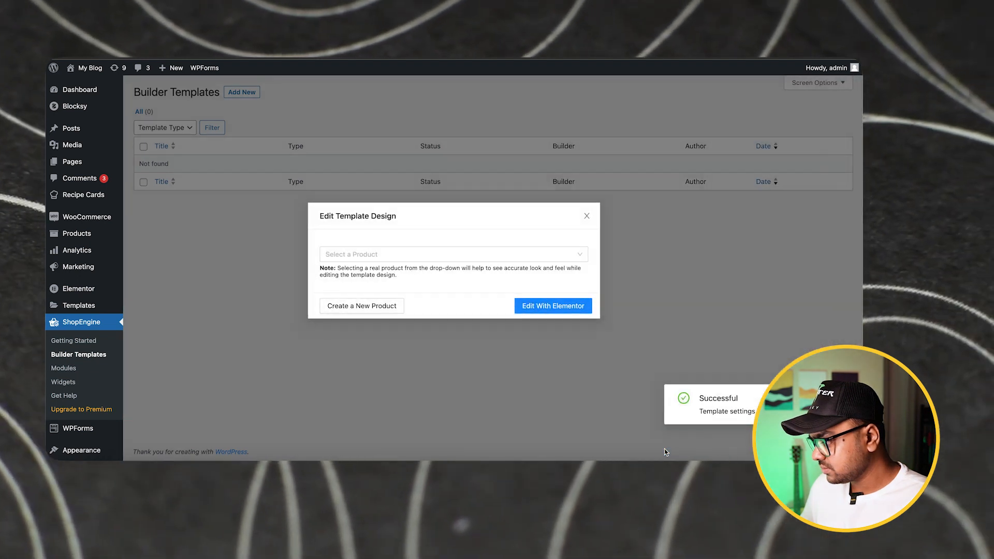
Choose the Beanie product as the preview for the template design and open the template in Elementor
click(449, 255)
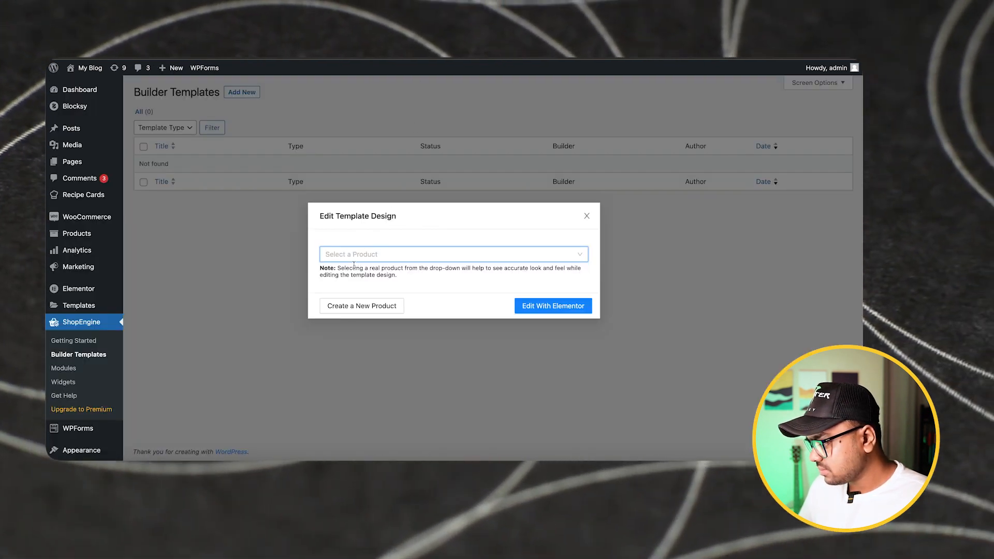
text(Be)
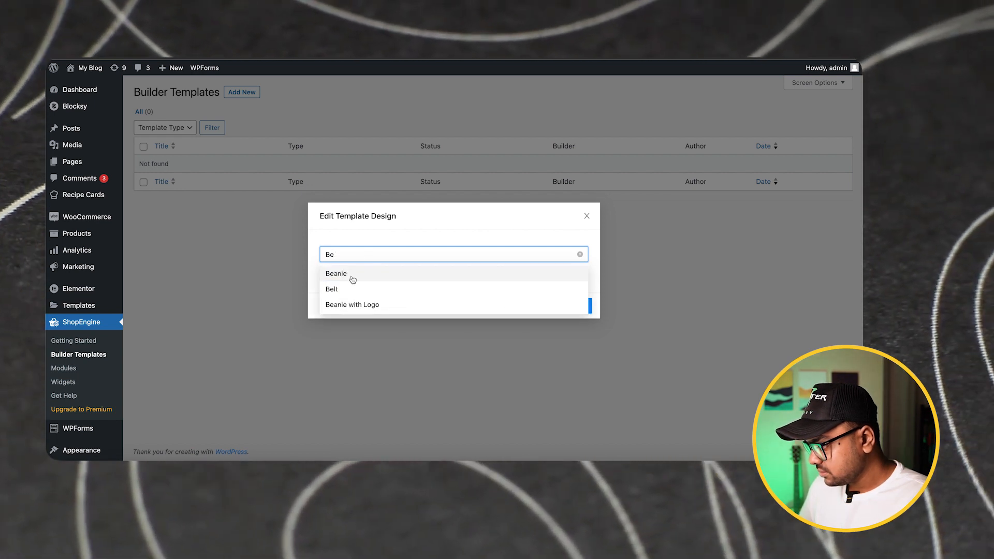
click(337, 273)
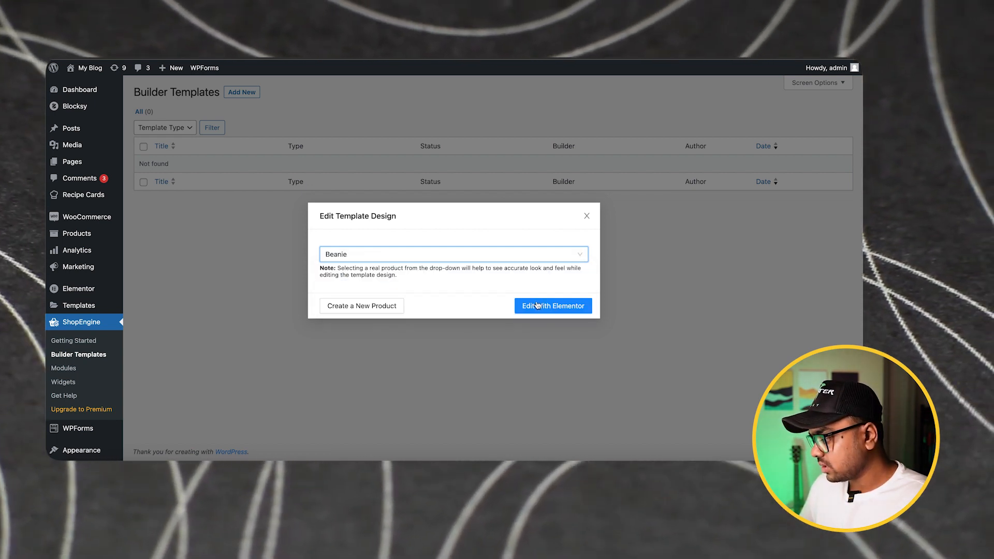
click(538, 305)
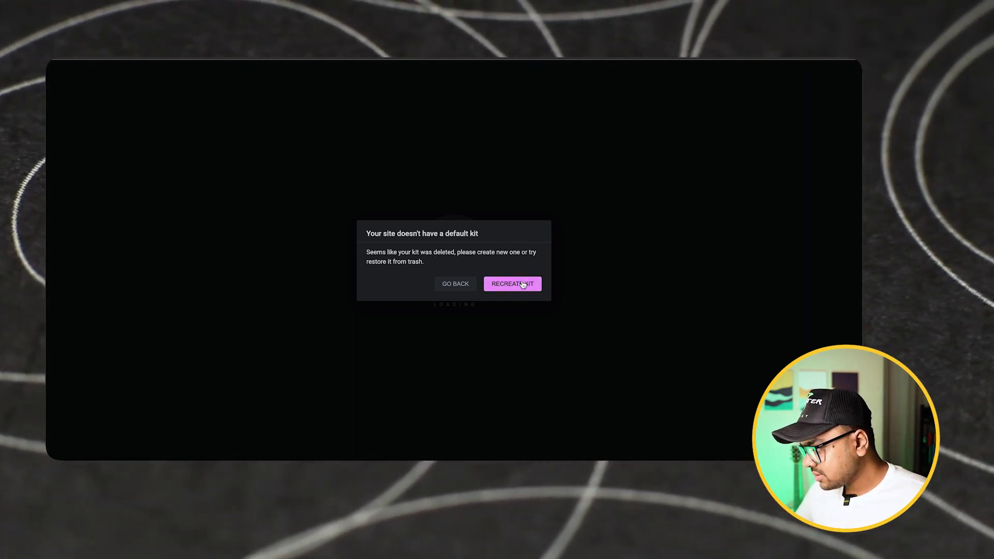
Recreate the site's missing default Elementor kit and save the tool settings
click(523, 284)
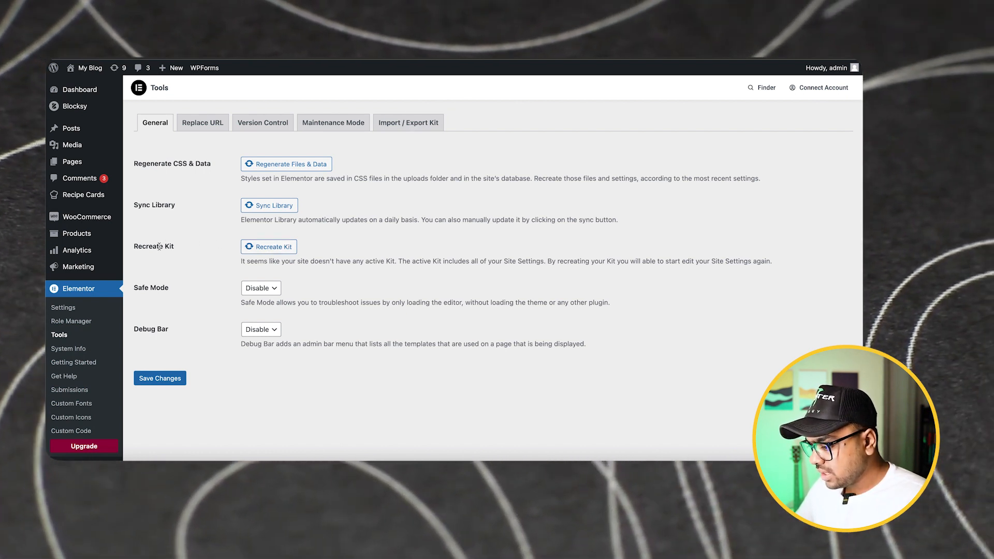
click(282, 248)
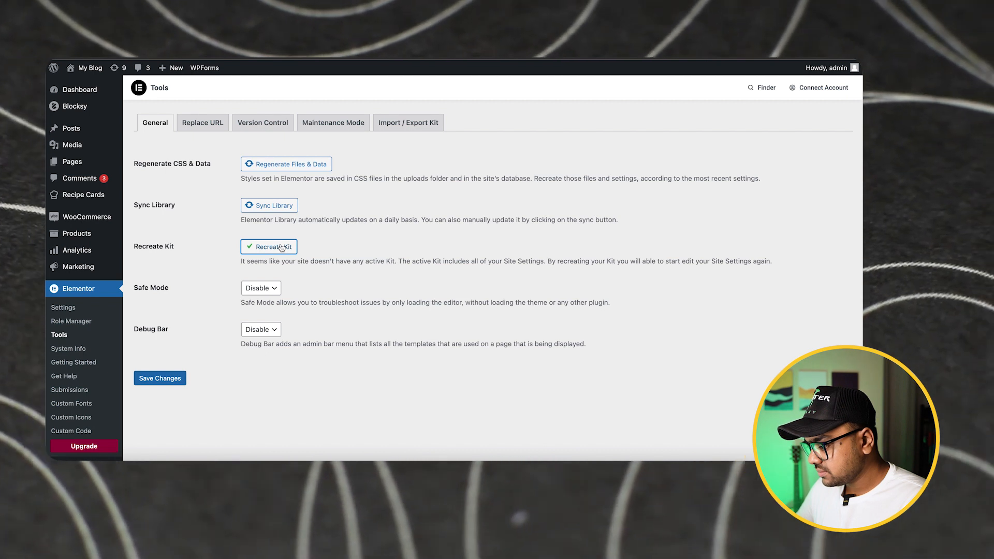
click(169, 381)
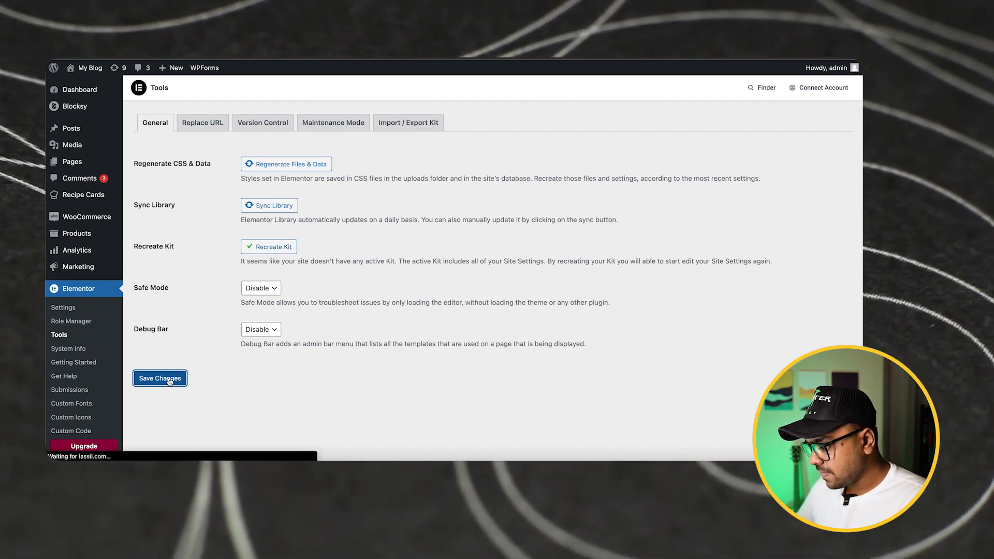
Open the Single Product template's settings in the ShopEngine builder templates, make the template active, and proceed to editing with Elementor
scroll(102, 309, down, 3)
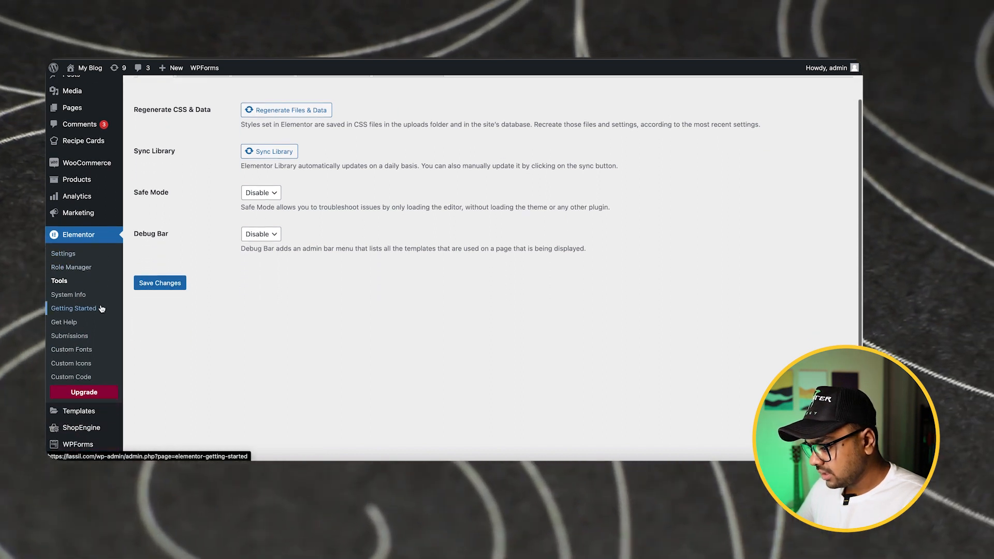
scroll(102, 309, up, 3)
scroll(102, 309, down, 2)
scroll(101, 309, down, 4)
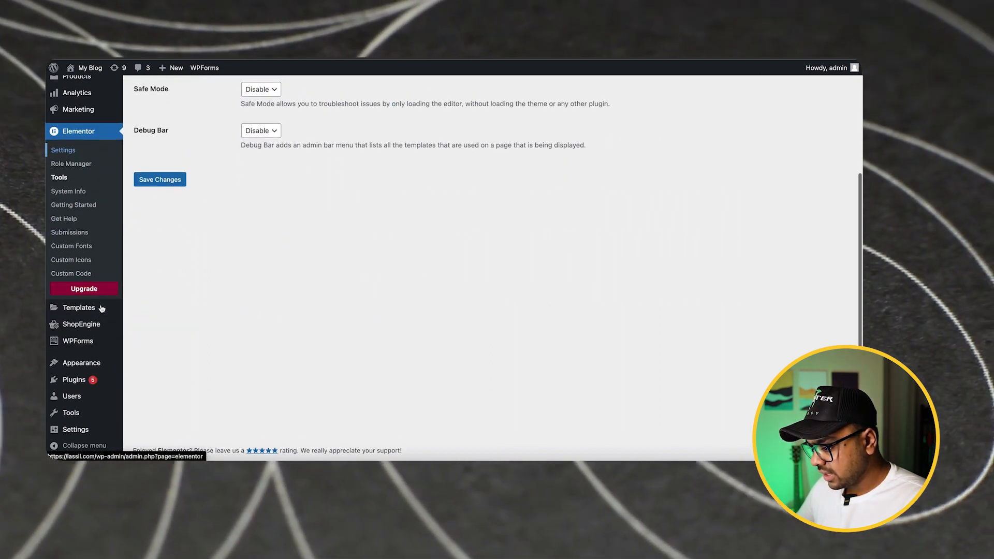
mouse_move(83, 326)
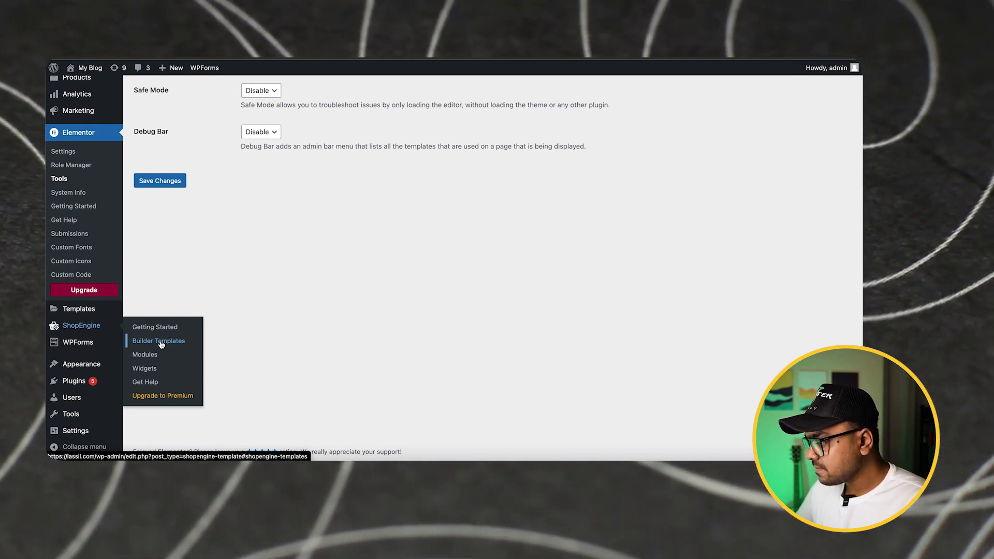
click(161, 343)
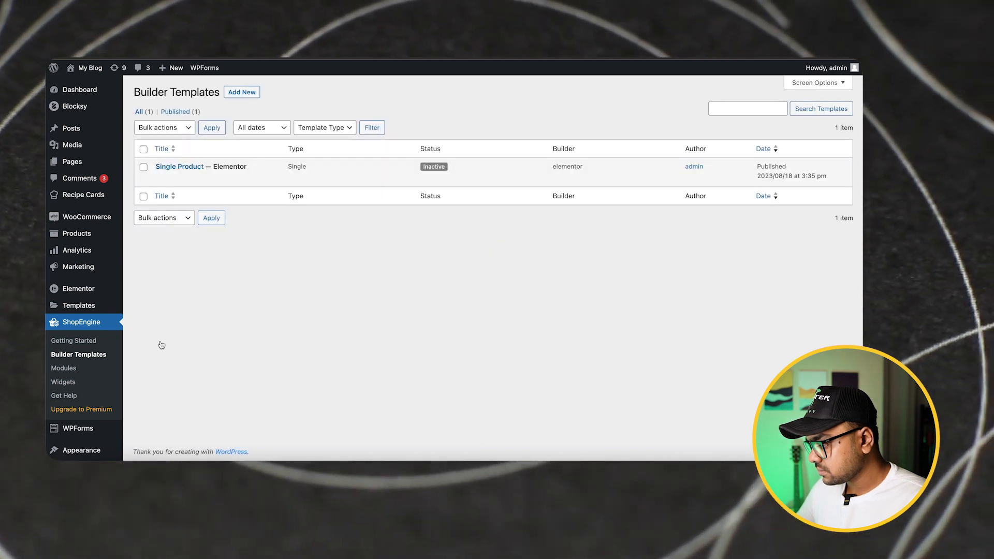
click(191, 168)
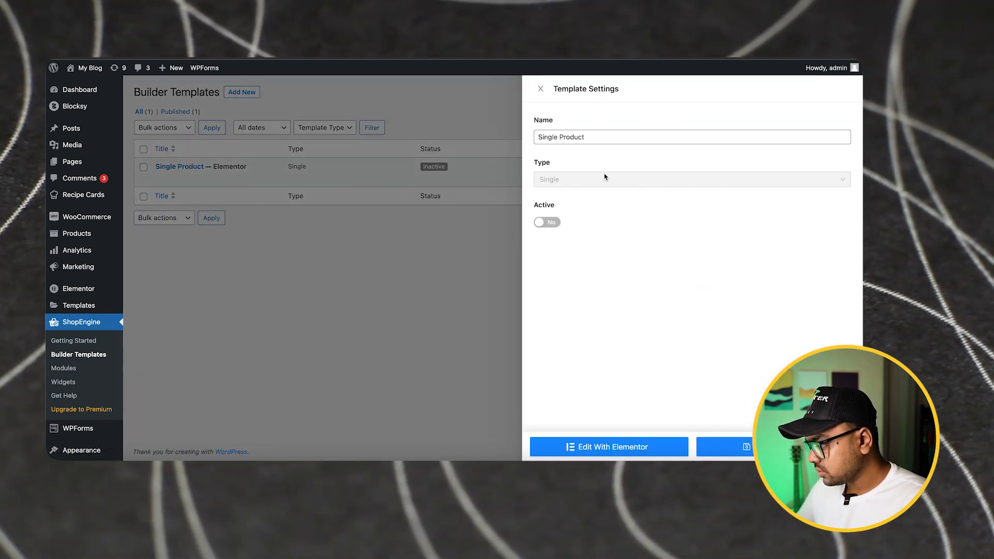
click(544, 223)
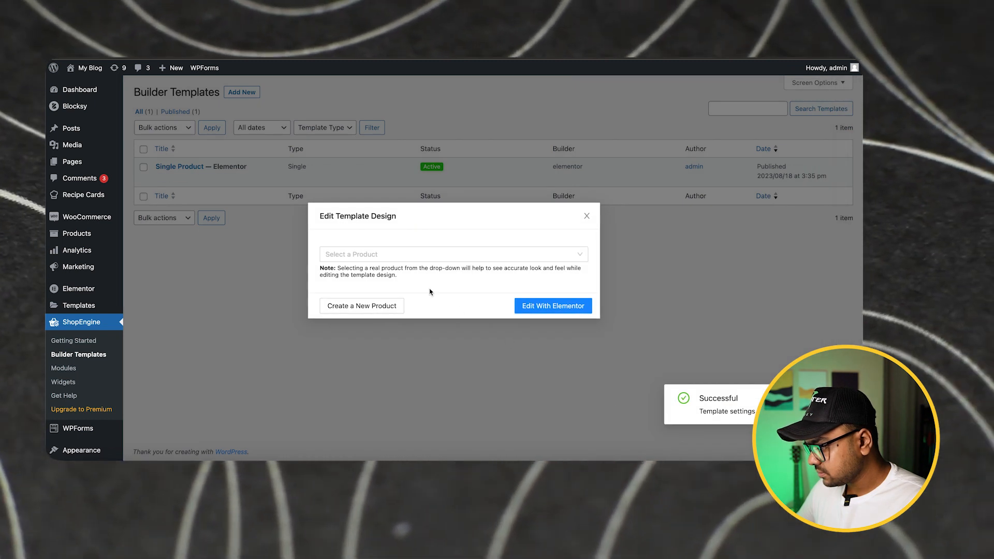
Choose Beanie as the preview product and open the active Single Product template in Elementor
click(417, 253)
text(be)
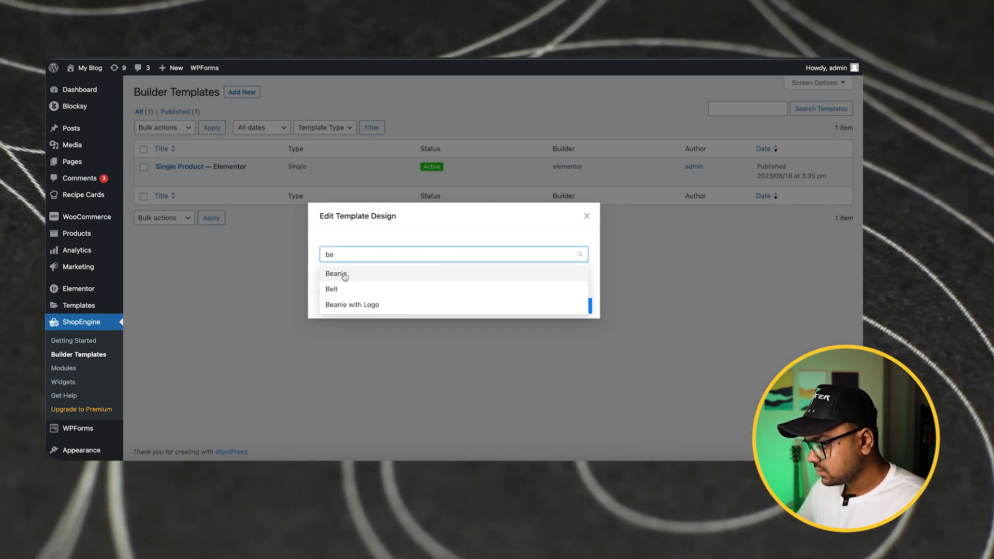
click(338, 273)
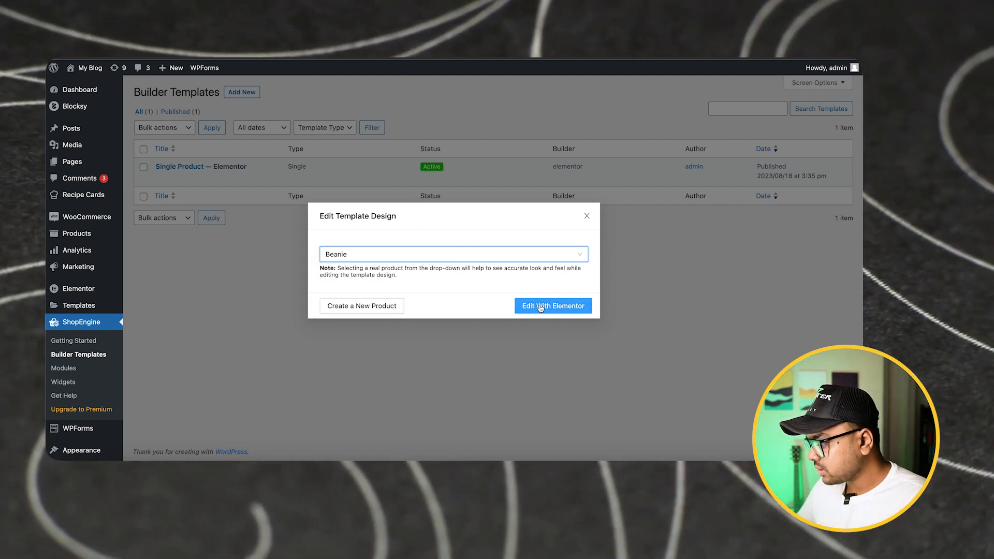
click(540, 307)
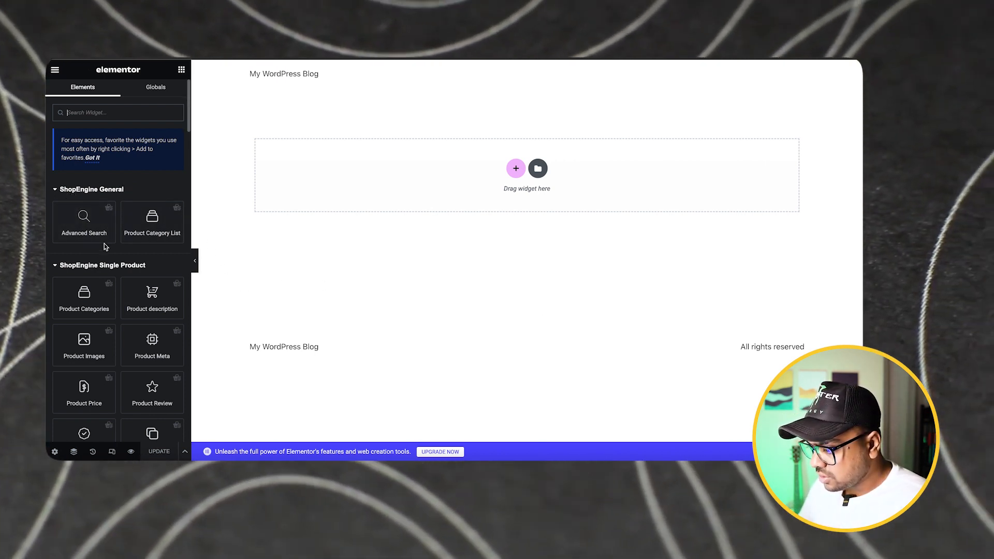
Add a single-column container with vertical direction to the empty template
scroll(105, 246, down, 2)
scroll(96, 203, up, 2)
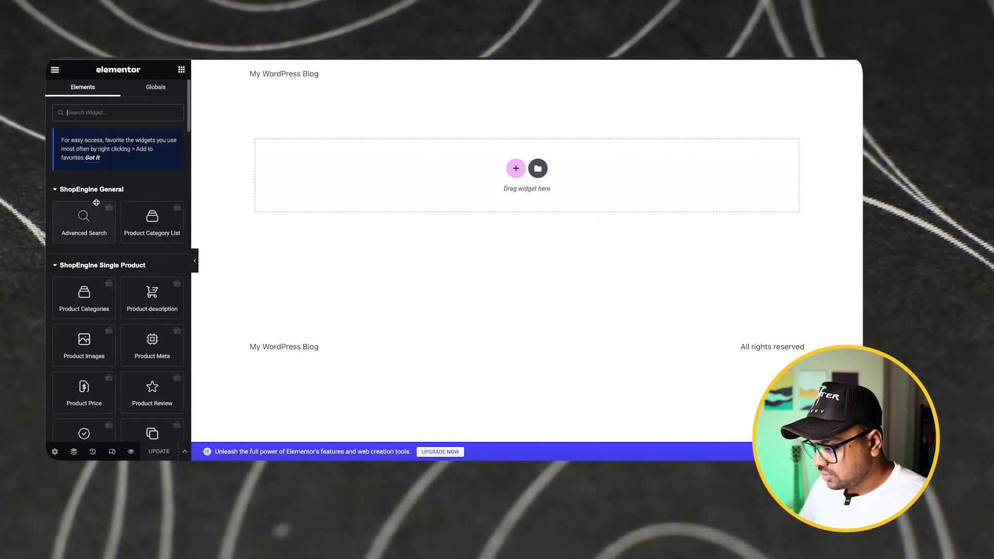
scroll(109, 282, down, 2)
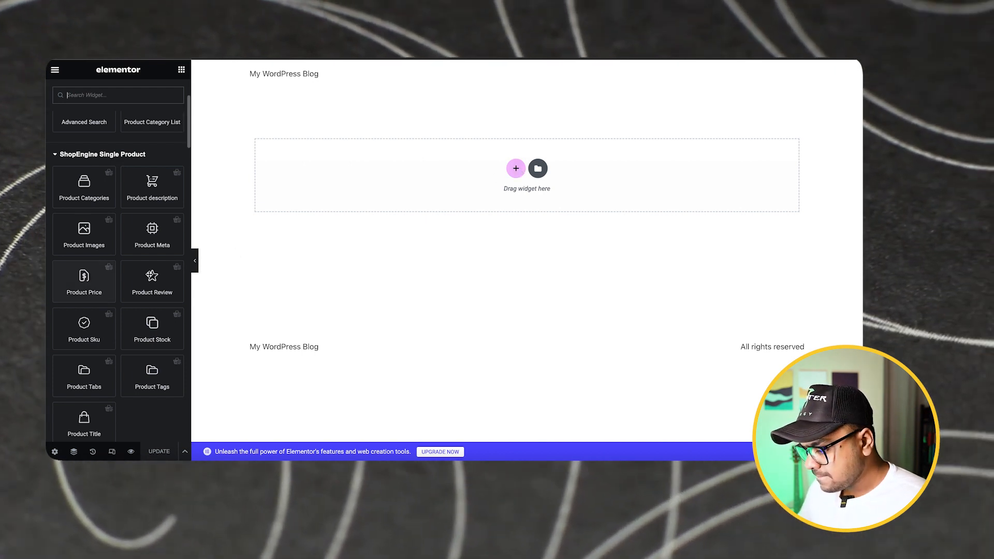
click(516, 169)
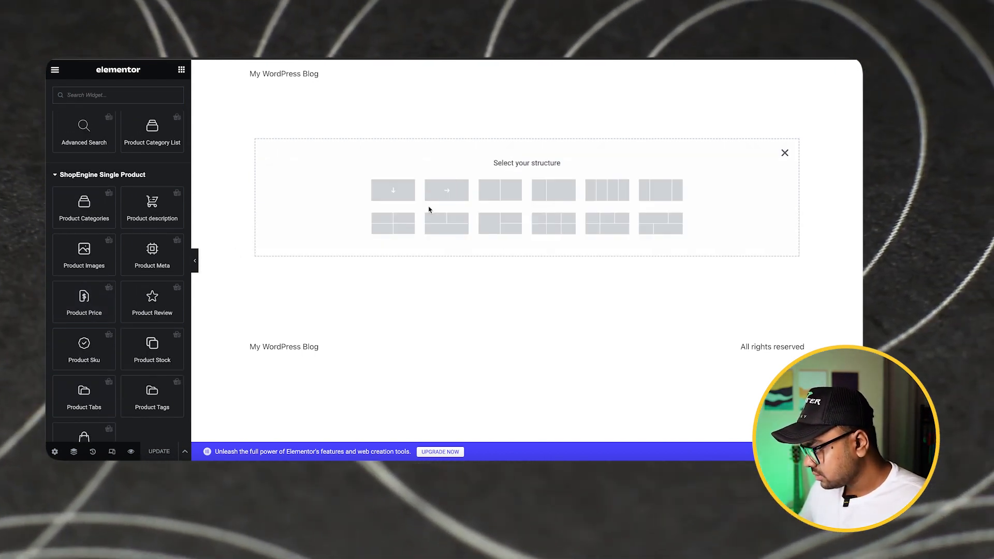
click(406, 193)
Give the container a classic background with the avocado toast image in the dark dish from the media library
click(115, 93)
click(136, 171)
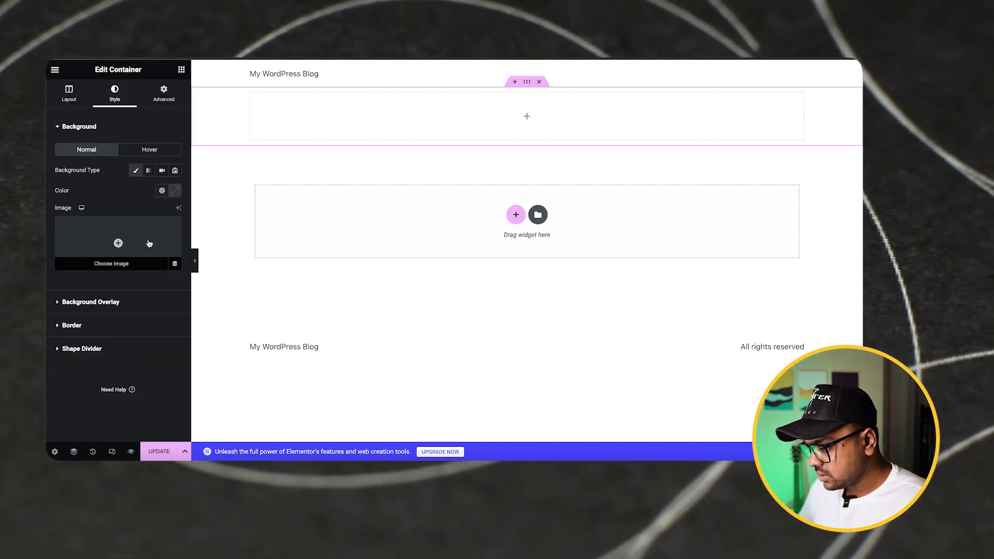
click(146, 242)
scroll(475, 226, down, 5)
click(429, 282)
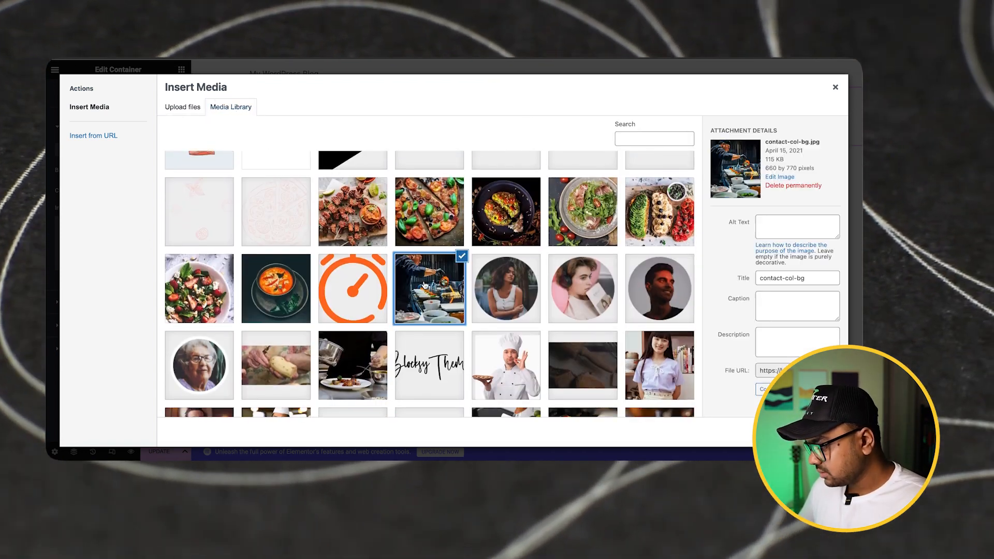
click(429, 223)
click(502, 220)
click(826, 432)
Keep the background image size at Full, change its position, and raise the container's minimum height to about 283 px
click(132, 287)
click(133, 288)
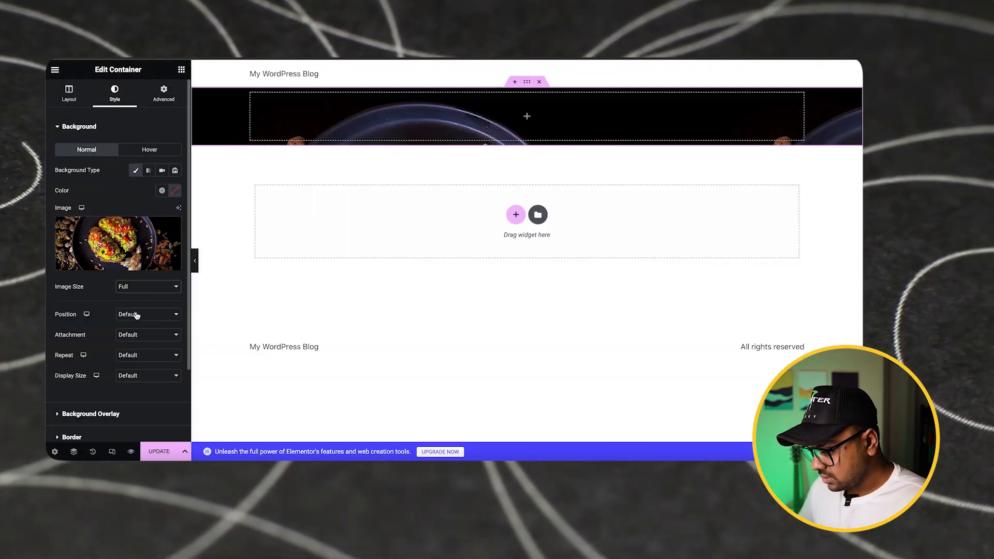
click(136, 315)
click(160, 328)
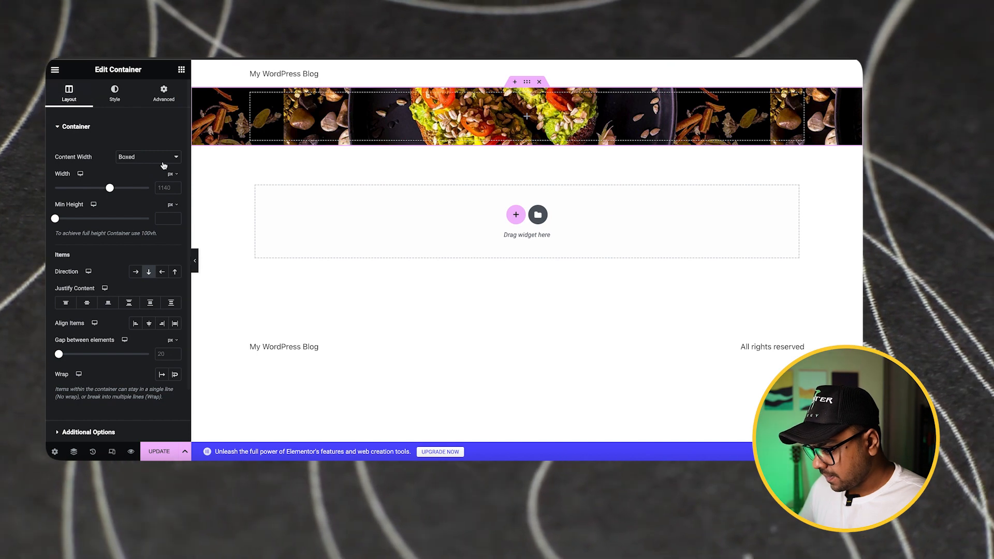
drag(55, 219, 79, 217)
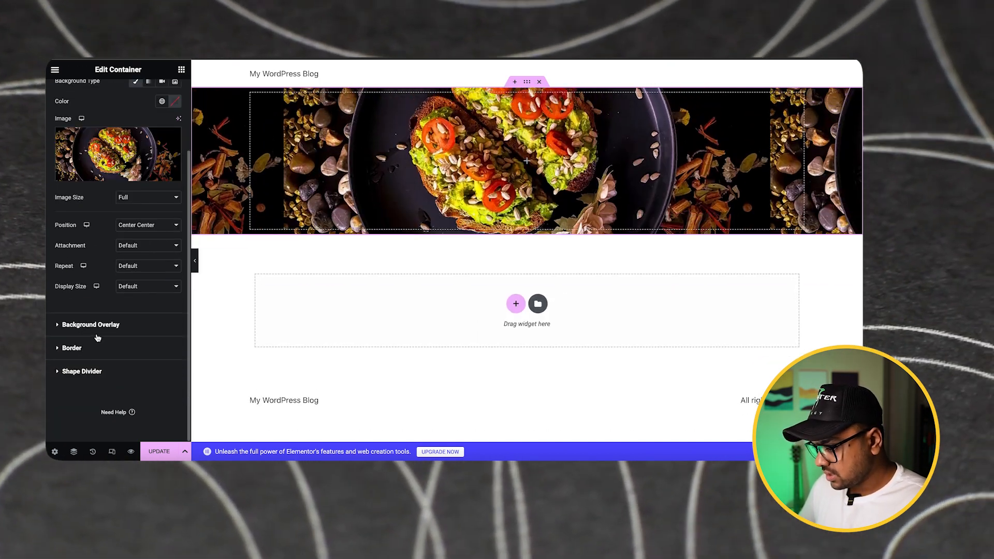
Add a black background overlay with an opacity of 0.73 to the container
click(91, 324)
click(175, 214)
mouse_move(121, 323)
mouse_down()
mouse_move(114, 334)
mouse_move(102, 319)
mouse_move(125, 320)
mouse_up()
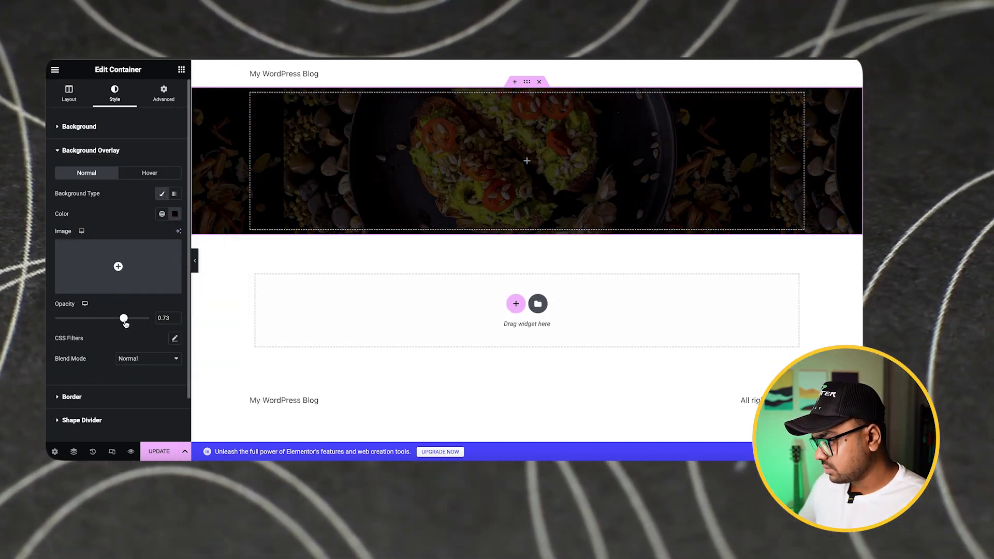
Place the Product Title widget in the image container, color the title white, and center it horizontally
click(181, 70)
scroll(113, 221, down, 1)
scroll(114, 221, down, 4)
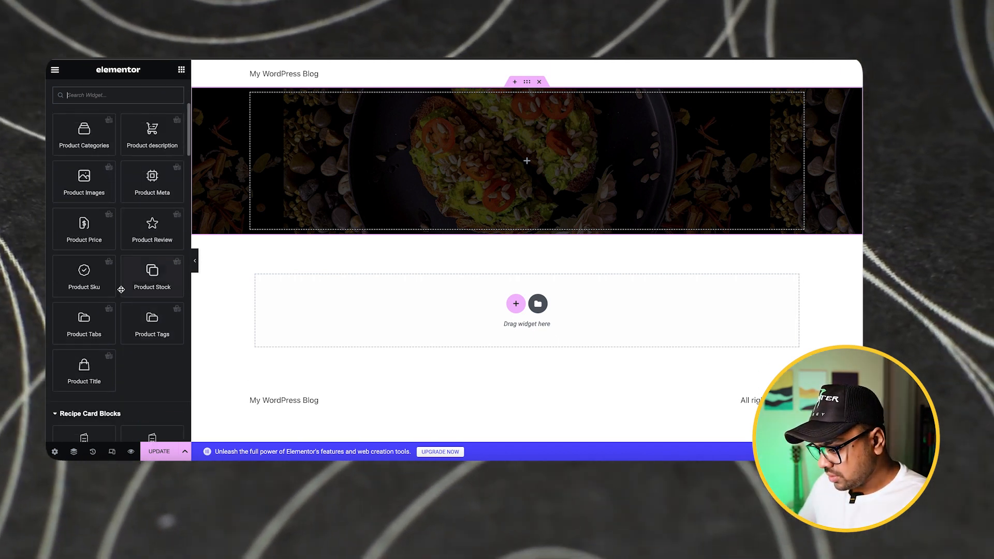
scroll(103, 243, up, 2)
scroll(96, 267, down, 2)
scroll(95, 267, down, 2)
drag(84, 336, 555, 169)
click(175, 226)
click(119, 264)
click(162, 205)
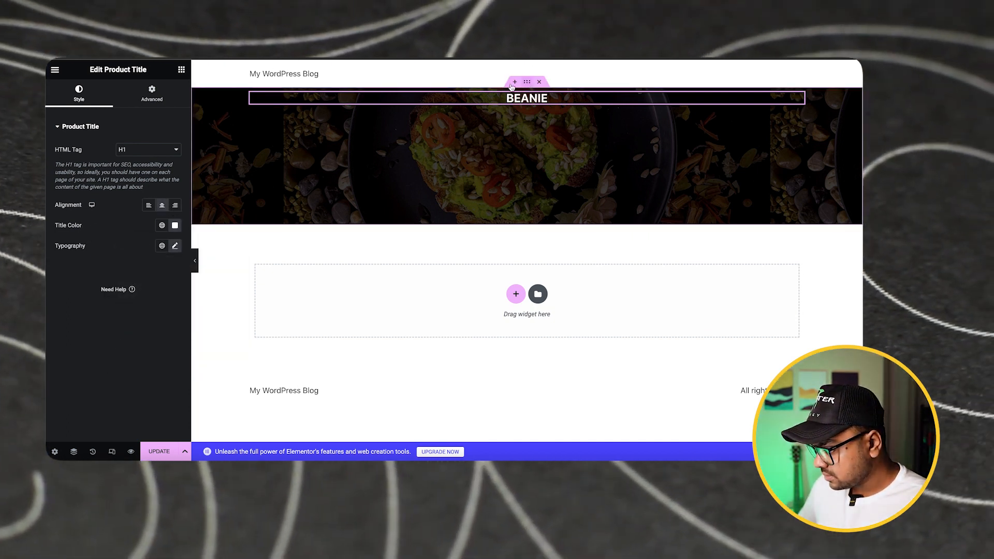
Justify the banner container's content to the center so the title sits vertically in the middle
click(527, 81)
scroll(115, 284, down, 3)
click(87, 371)
click(77, 127)
scroll(99, 144, down, 3)
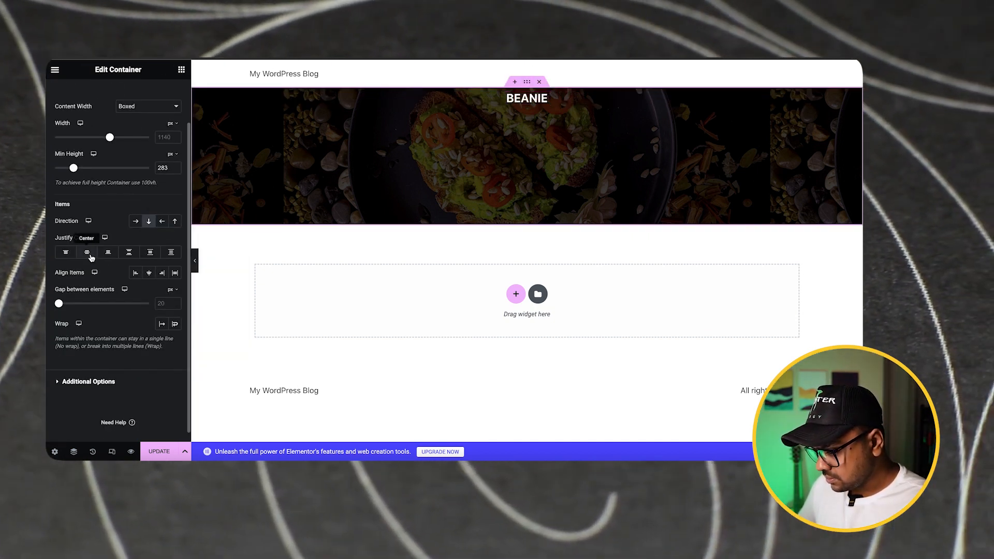
click(90, 253)
Set the product title's font family to Montserrat and enlarge its font size
click(527, 156)
click(175, 246)
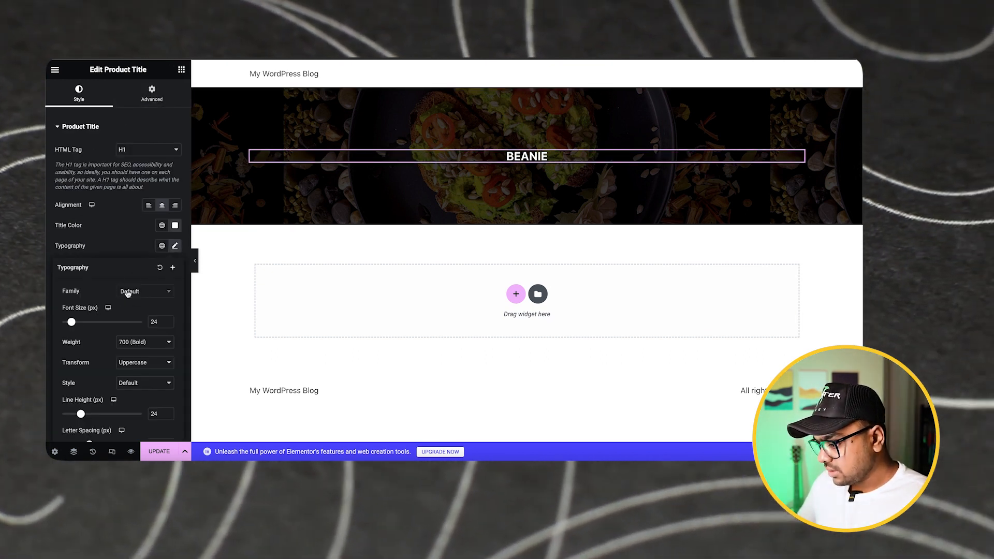
click(143, 291)
text(monts)
click(151, 334)
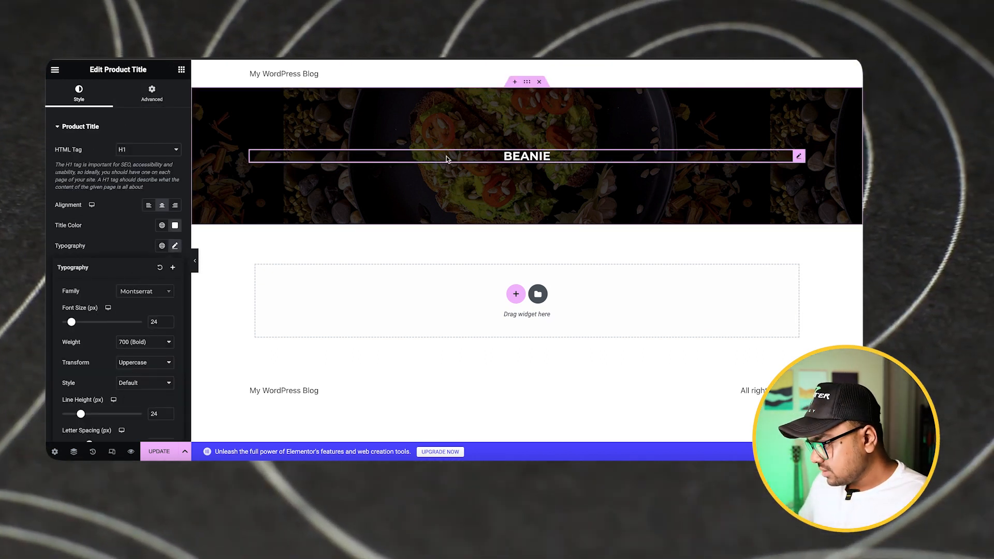
scroll(74, 291, down, 1)
drag(72, 289, 235, 154)
Add the Product Price widget below the title, center it, and make the regular and sale price colors white
click(181, 70)
scroll(99, 259, down, 1)
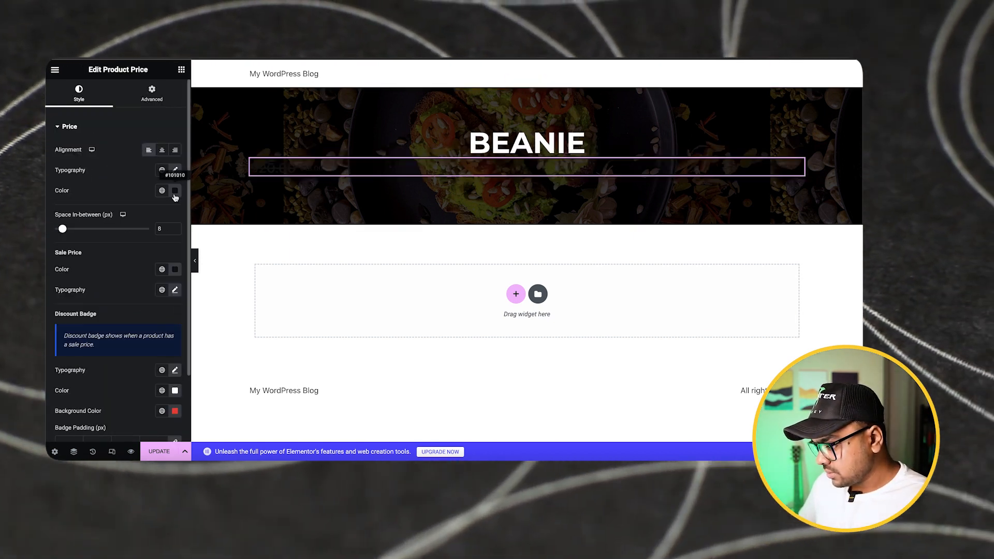
click(175, 191)
drag(129, 238, 102, 221)
click(163, 150)
scroll(171, 191, down, 2)
click(172, 190)
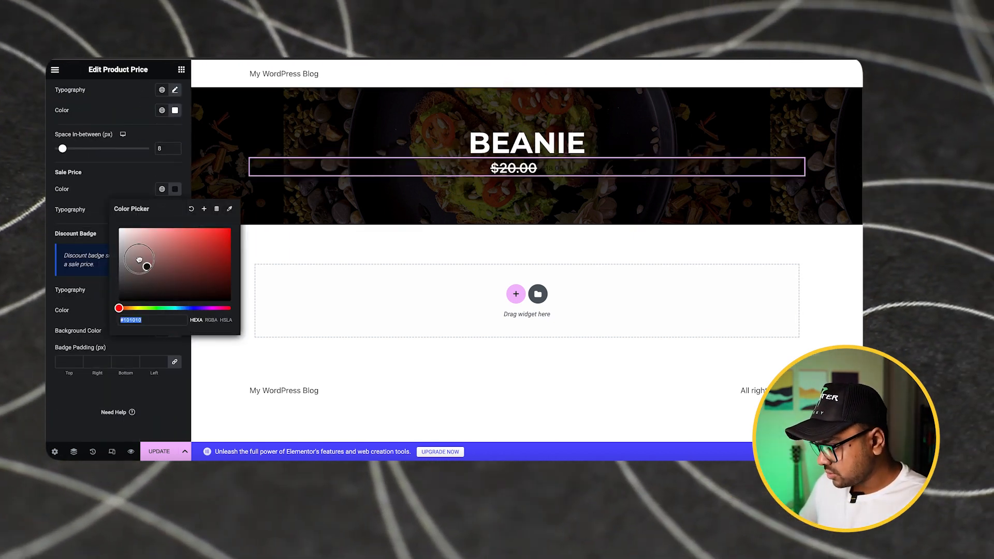
drag(142, 262, 105, 220)
click(103, 178)
Set the price typography to Montserrat with a font size of 28 px and weight 400 (Normal)
scroll(101, 173, up, 2)
click(175, 146)
click(140, 190)
click(152, 232)
click(147, 242)
click(140, 221)
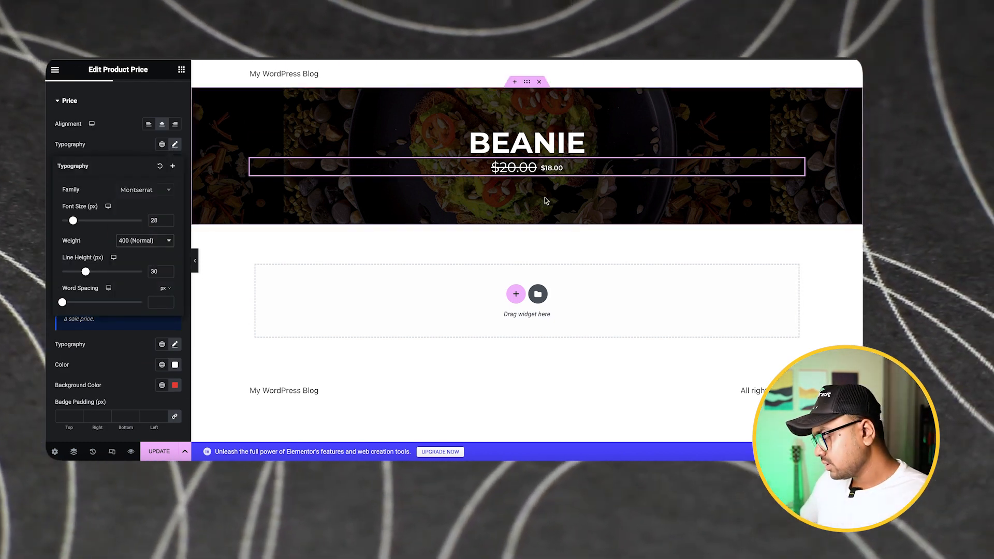
Add a container with two equal columns below the banner
click(516, 294)
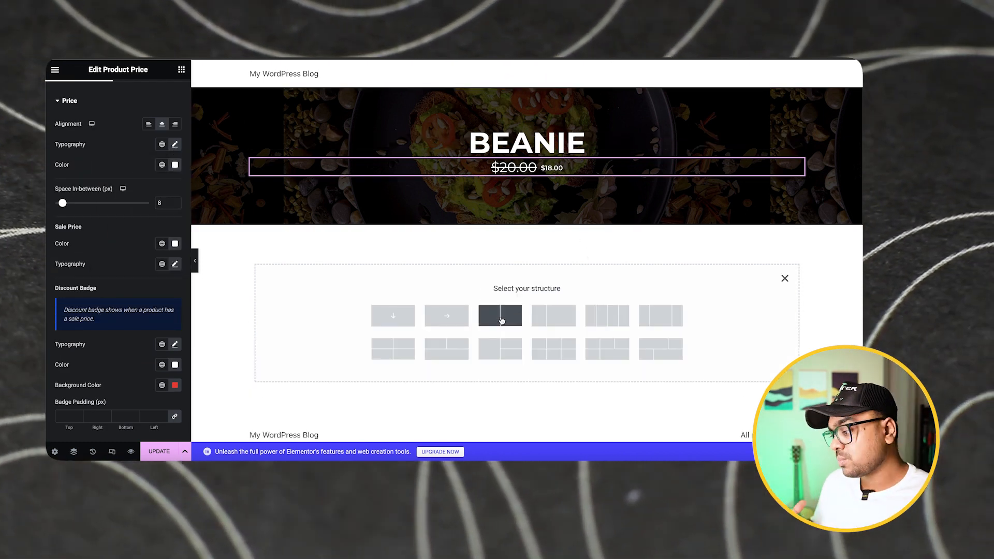
click(501, 320)
scroll(339, 244, down, 1)
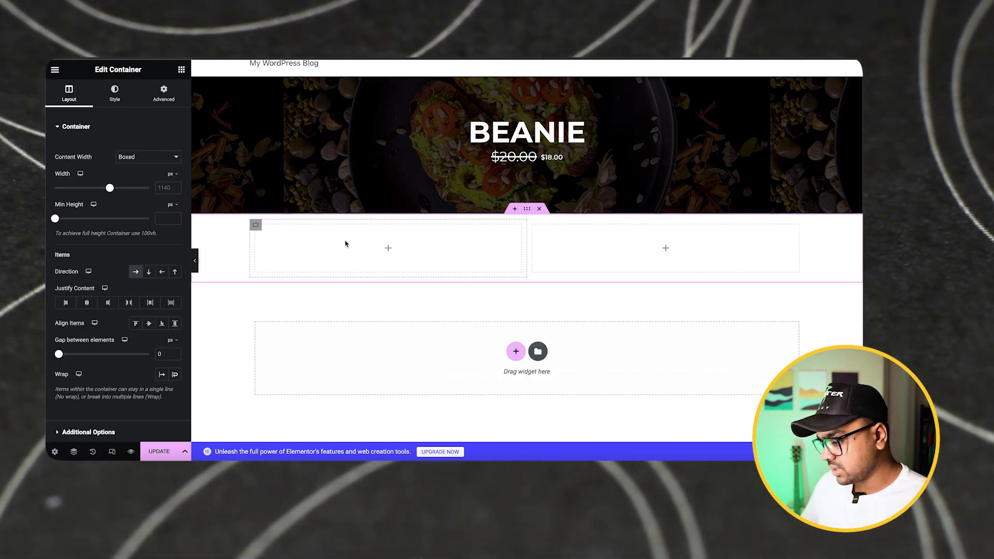
Place the Product Images widget in the right column of the new container and check the product image
click(181, 70)
drag(84, 341, 665, 248)
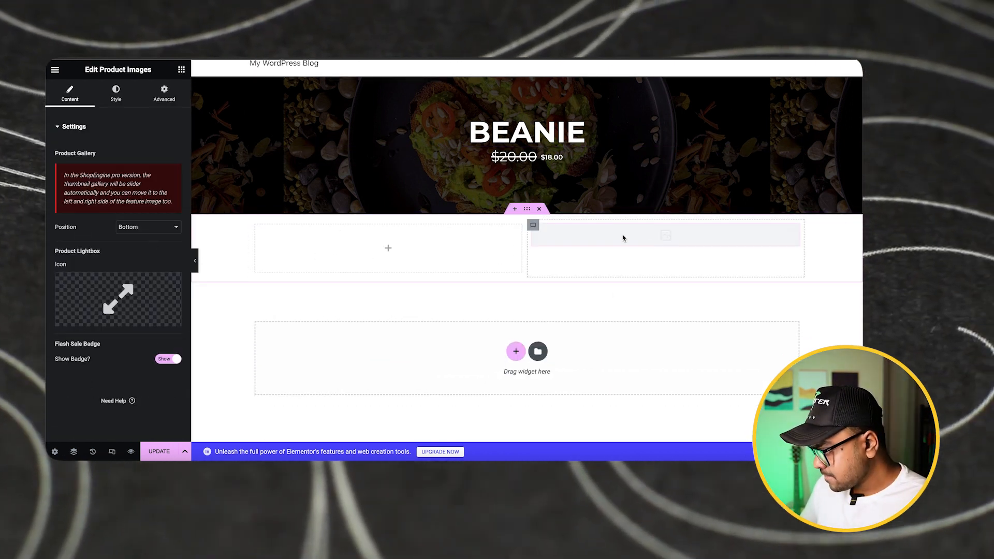
scroll(763, 155, down, 1)
scroll(556, 194, up, 1)
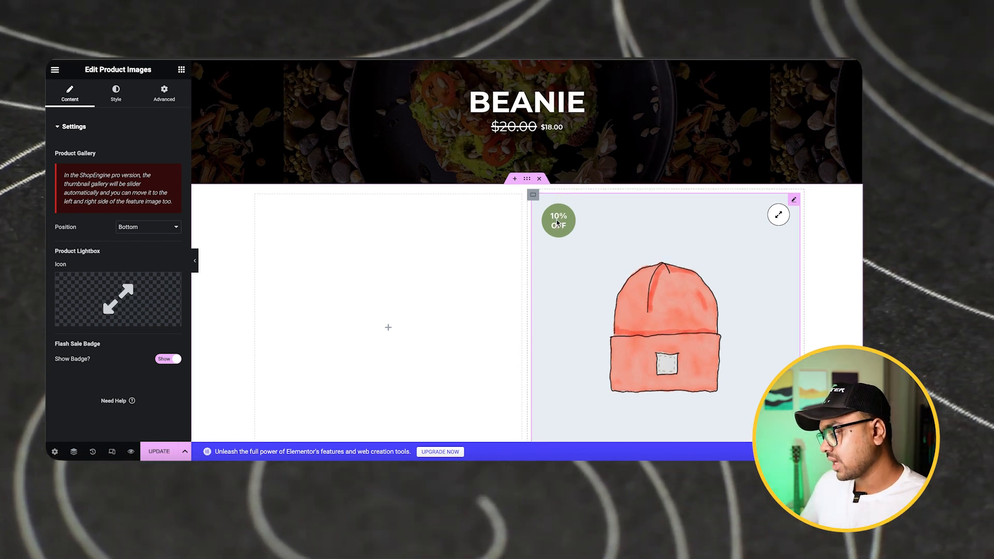
scroll(765, 239, down, 1)
scroll(418, 248, down, 1)
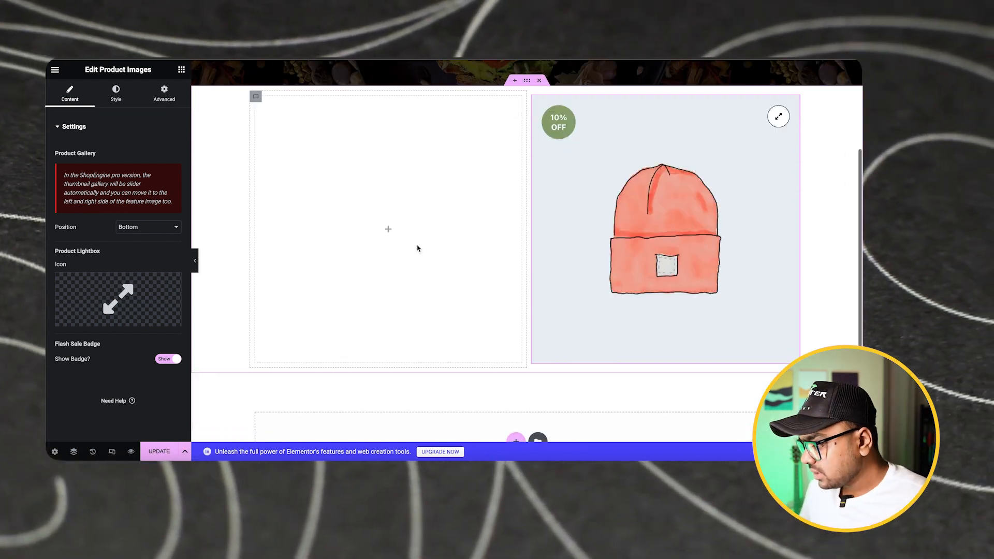
scroll(417, 248, up, 1)
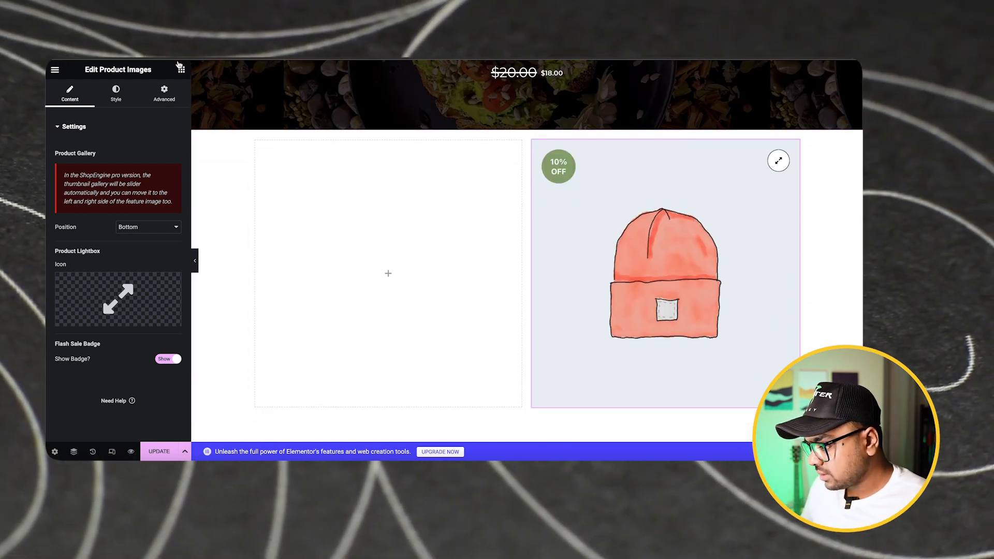
Place the Product description widget in the empty left column beside the product image
click(182, 70)
scroll(134, 269, down, 2)
scroll(135, 262, down, 1)
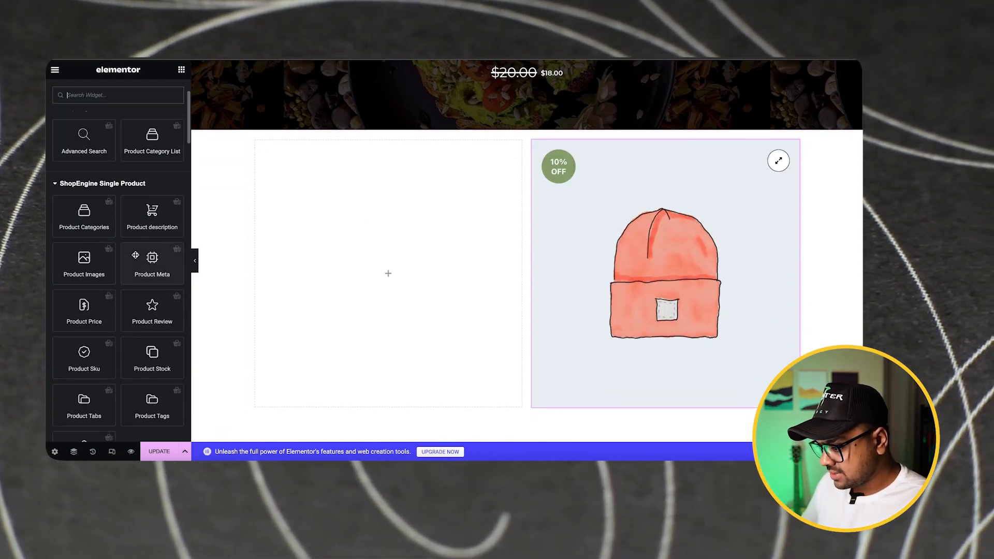
scroll(135, 258, up, 3)
drag(151, 284, 370, 230)
Set the product description's font family to Montserrat
click(175, 169)
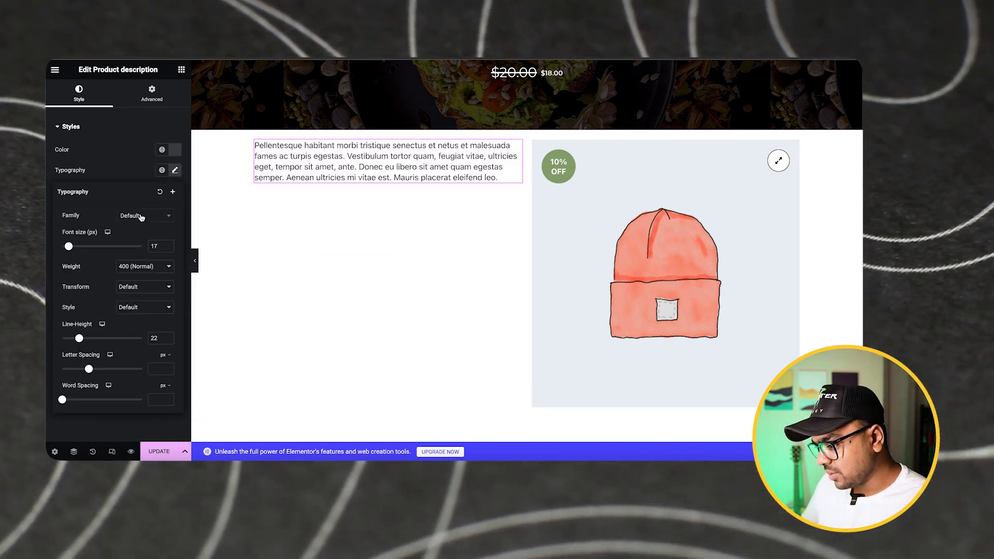
click(145, 215)
text(monts)
key(Return)
Place the Product Sku widget in the left column directly below the product description
click(182, 70)
scroll(111, 266, down, 3)
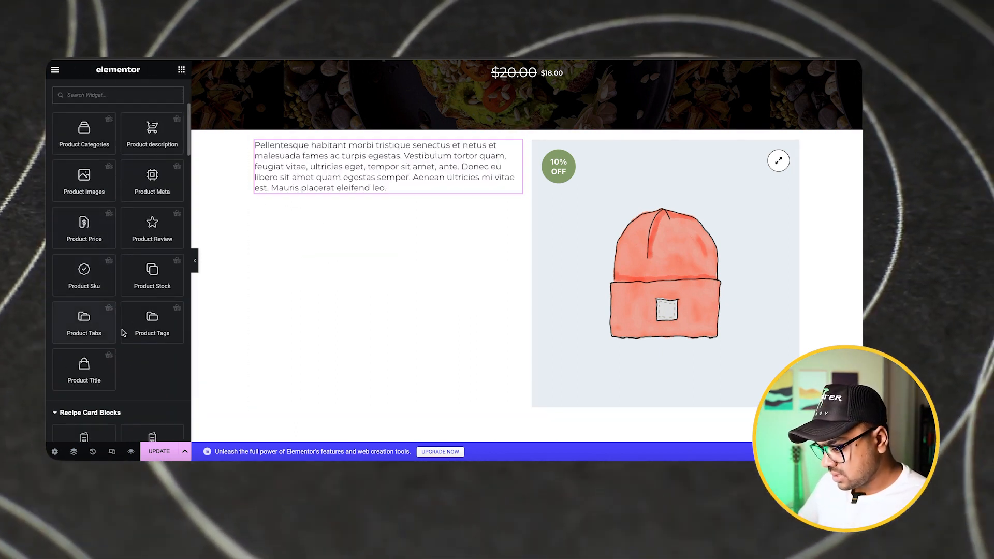
scroll(108, 324, up, 2)
scroll(104, 318, down, 10)
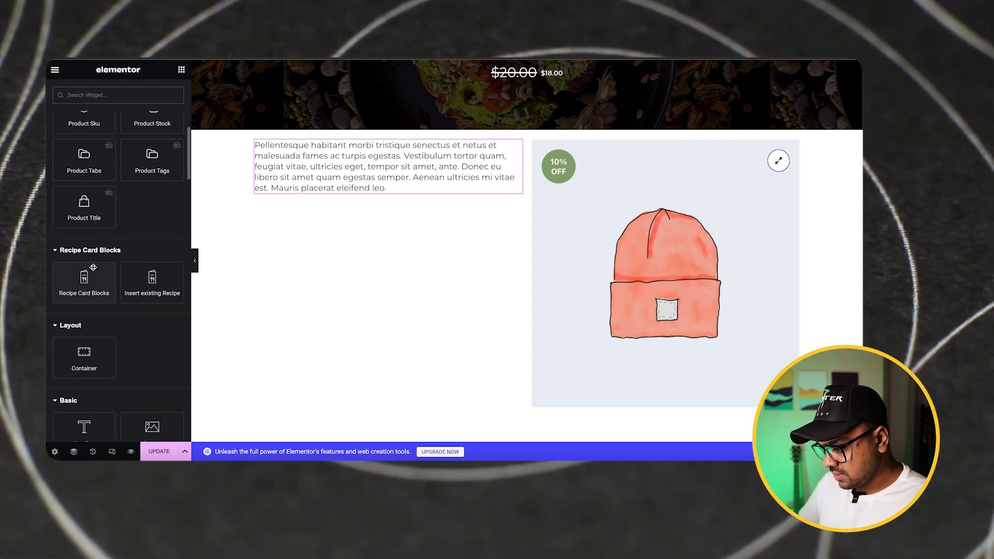
scroll(77, 285, down, 5)
scroll(104, 233, up, 10)
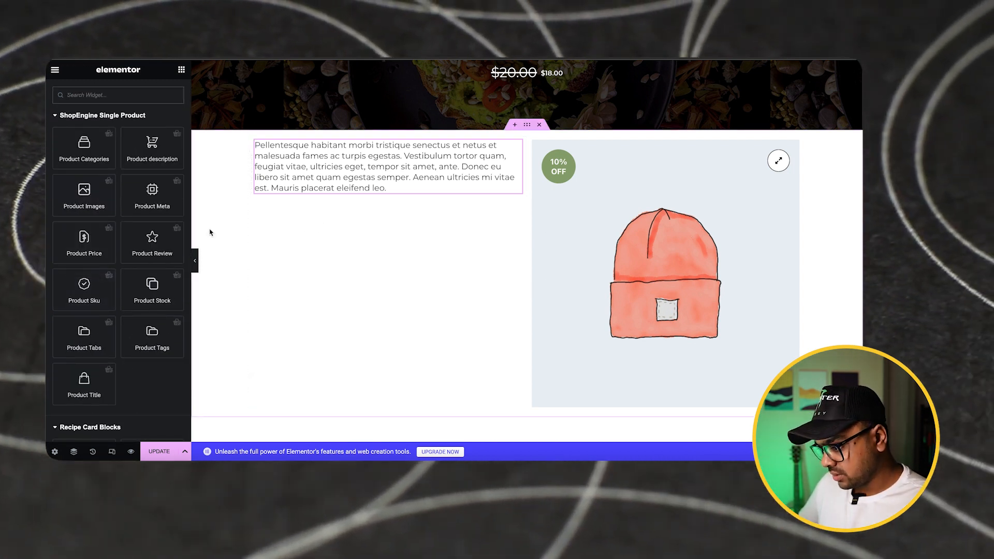
drag(84, 290, 308, 191)
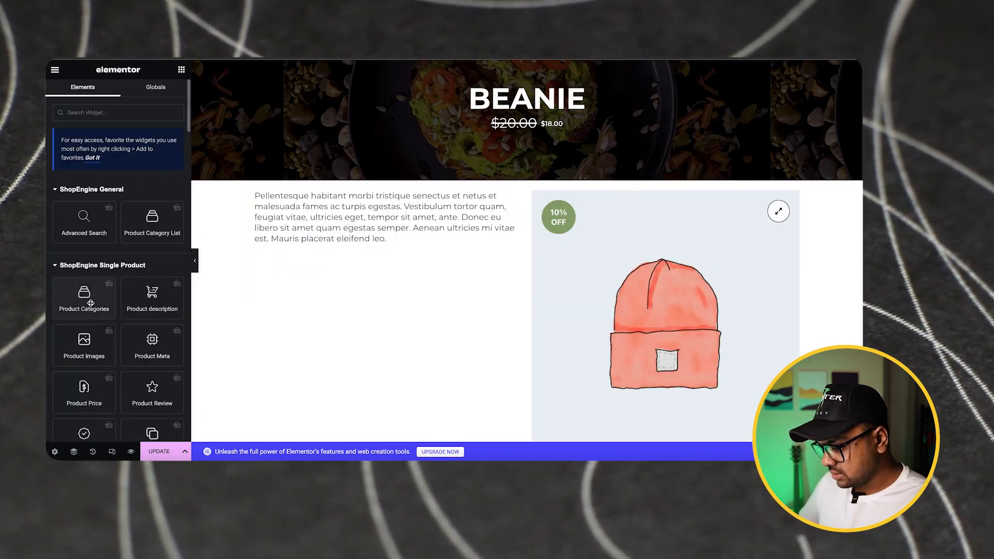
scroll(90, 303, down, 3)
drag(82, 419, 393, 261)
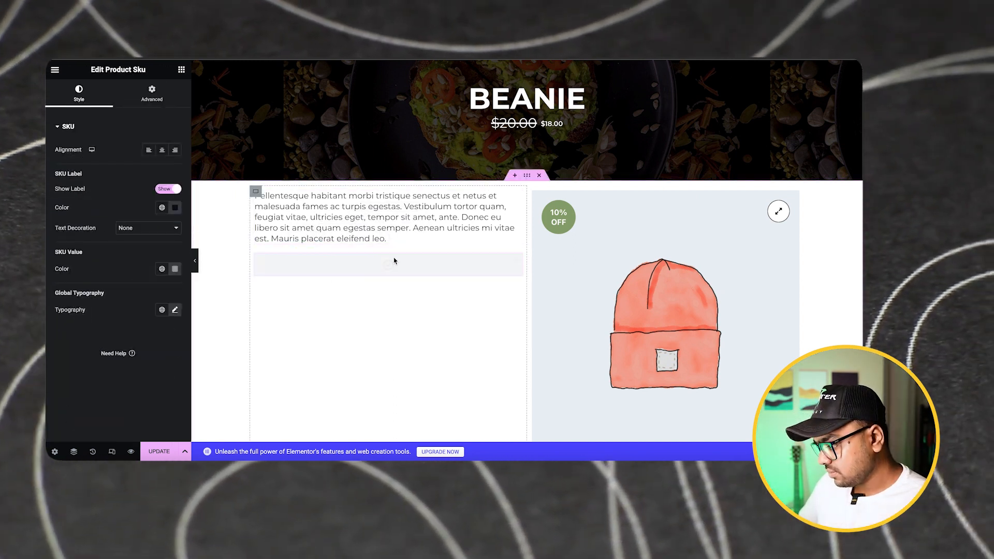
Set the SKU label's text color to black (#000000)
click(175, 207)
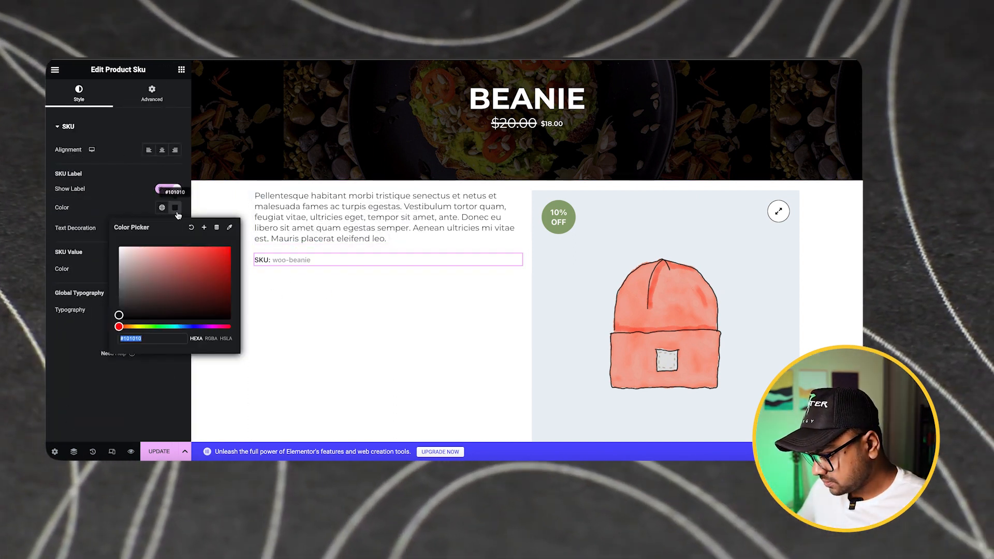
click(227, 266)
drag(147, 326, 91, 344)
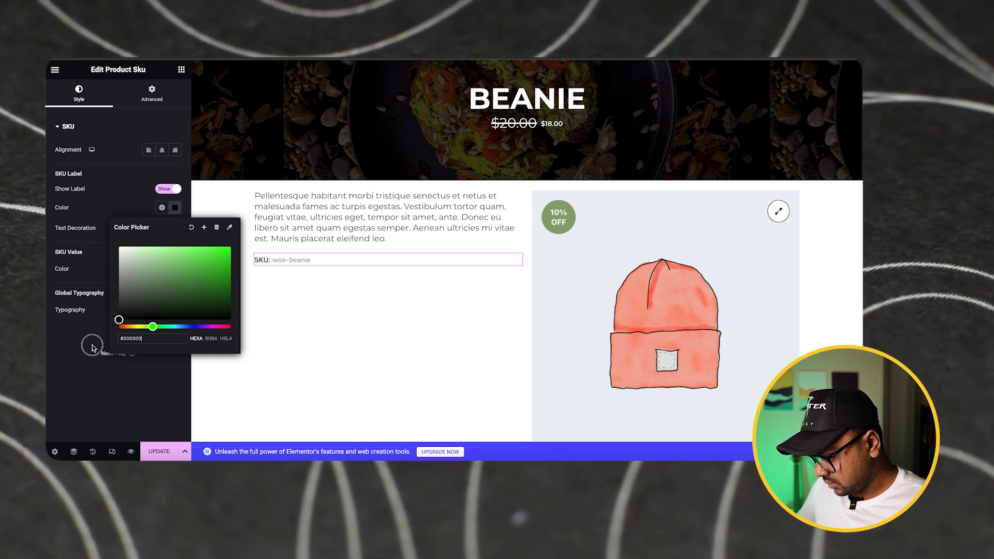
click(91, 344)
Place the Product Stock widget between the product description and the SKU, and check its In Stock settings
click(181, 69)
scroll(119, 259, down, 3)
drag(152, 252, 296, 257)
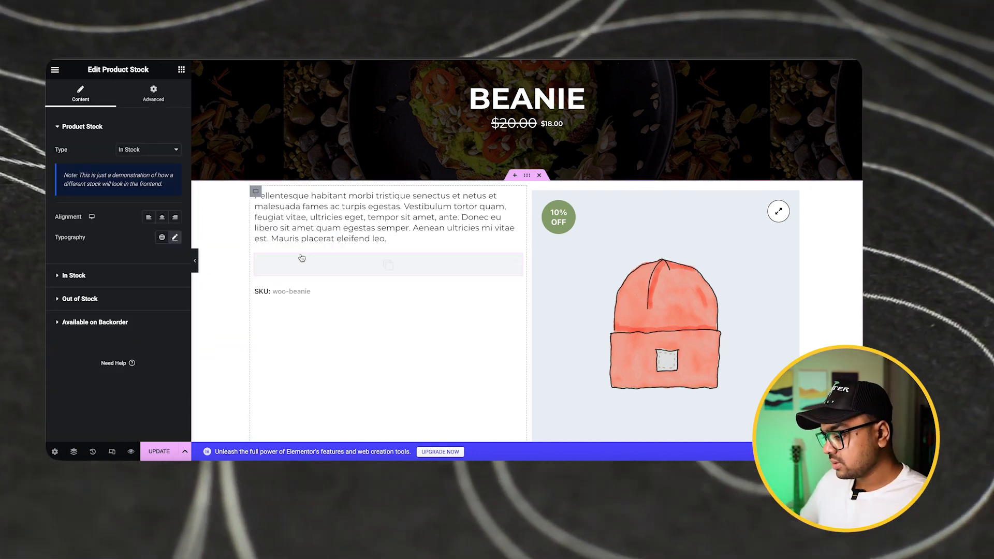
click(73, 275)
click(96, 293)
click(93, 141)
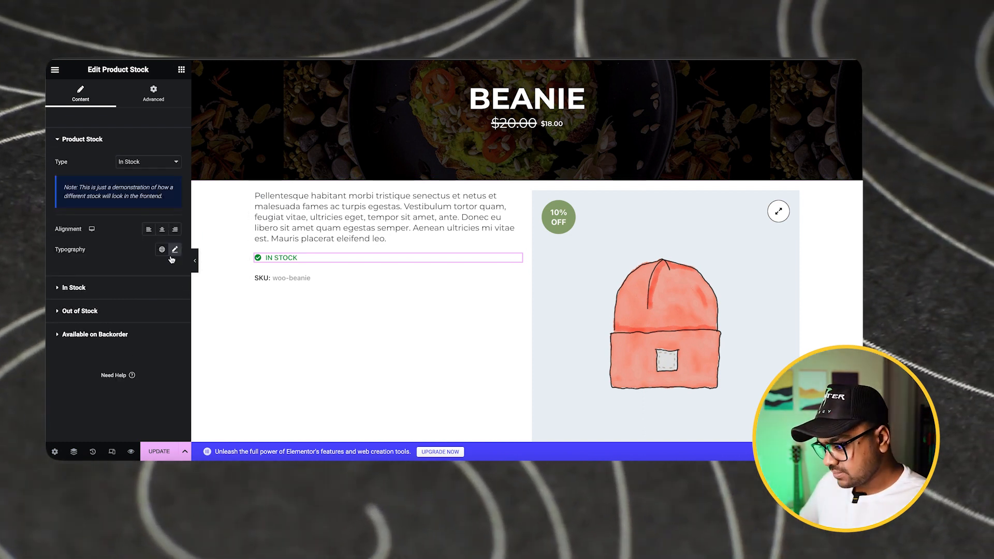
Set the product stock text's font weight to 400 (Normal)
click(175, 249)
click(145, 345)
click(139, 338)
scroll(395, 282, down, 1)
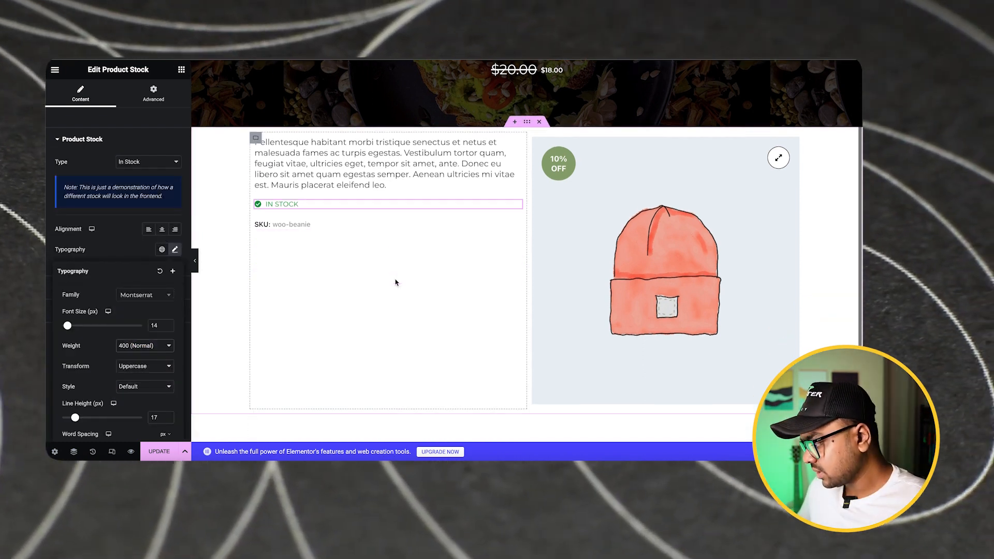
Search the widgets for "add" to look for an add-to-cart widget, and clear the search
click(182, 69)
scroll(101, 305, down, 3)
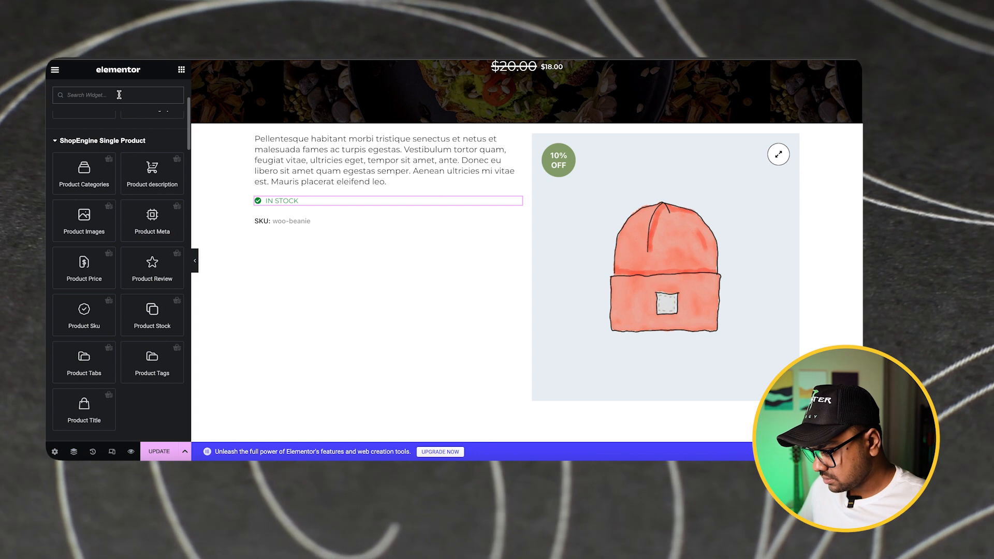
click(119, 95)
text(add)
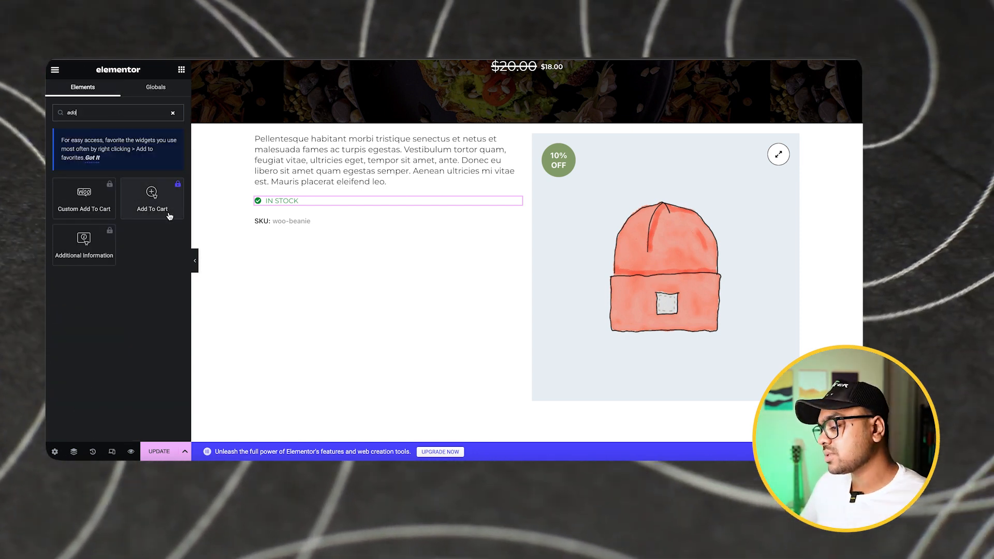
click(172, 113)
Place the Product Review widget below the SKU in the left column
scroll(122, 253, down, 5)
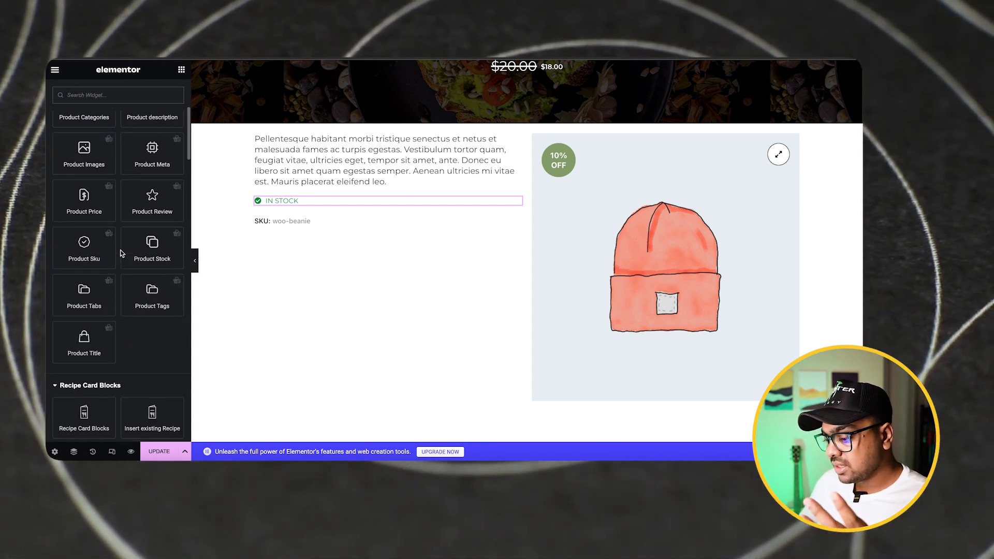
scroll(120, 253, down, 1)
drag(152, 187, 300, 228)
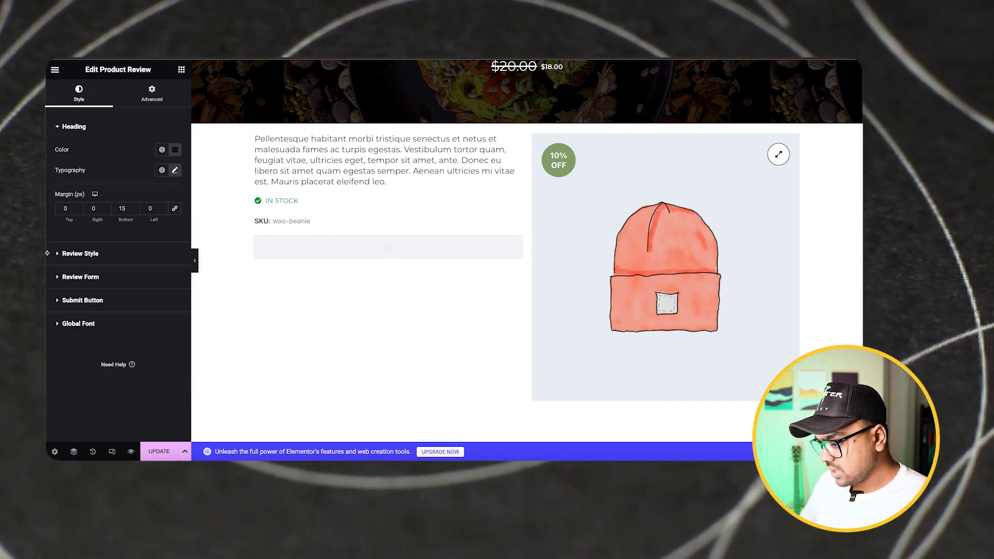
scroll(296, 285, down, 3)
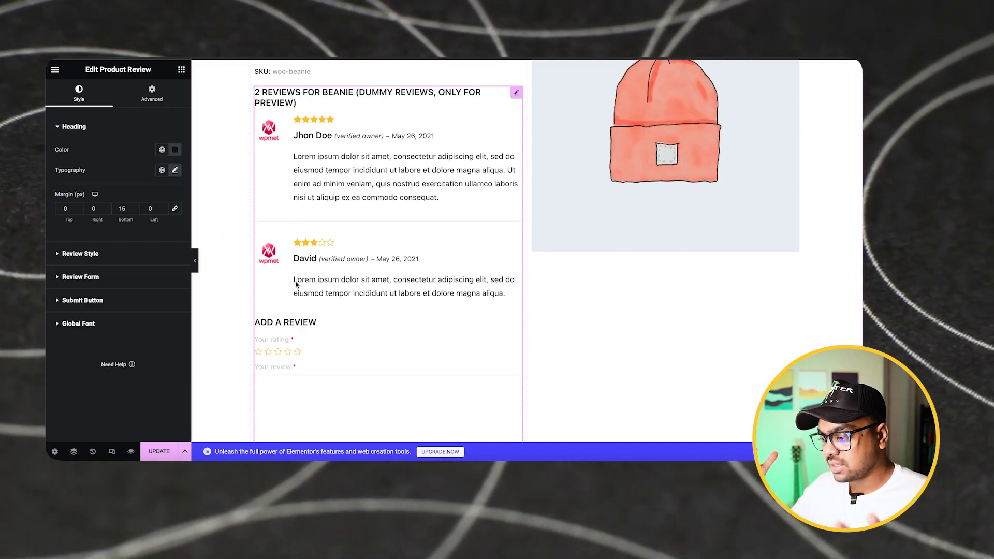
Add a single-column container below the two-column product section
scroll(297, 286, up, 1)
scroll(297, 287, down, 4)
click(515, 351)
click(394, 372)
Try to move the Product Review widget on the canvas from the left column into the new container, undoing the misplaced moves
scroll(402, 144, up, 4)
drag(516, 94, 476, 412)
scroll(517, 88, up, 1)
drag(517, 87, 754, 271)
scroll(527, 270, down, 1)
scroll(709, 257, up, 1)
key(ctrl+z)
key(ctrl+z)
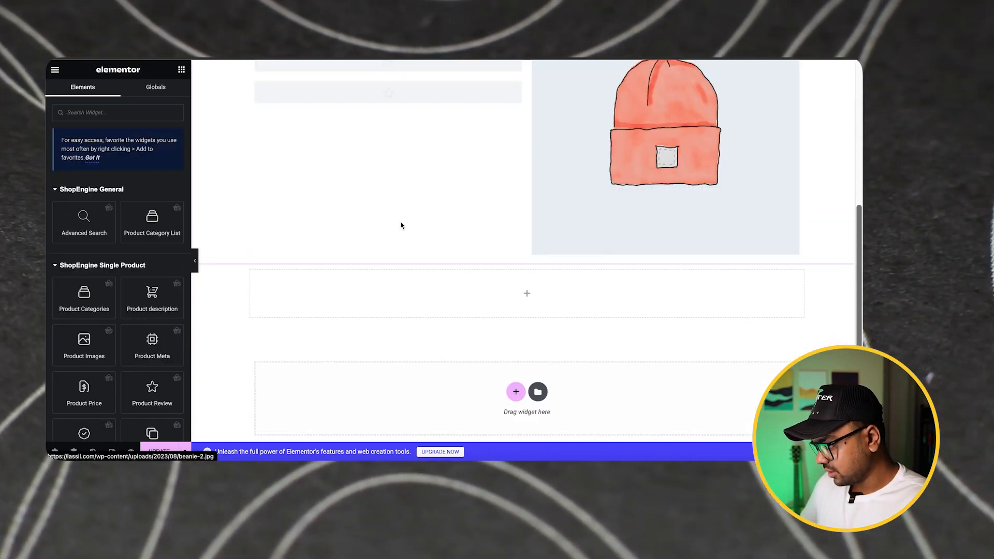
scroll(401, 223, up, 1)
click(472, 156)
drag(461, 199, 450, 158)
scroll(448, 159, up, 1)
key(ctrl+z)
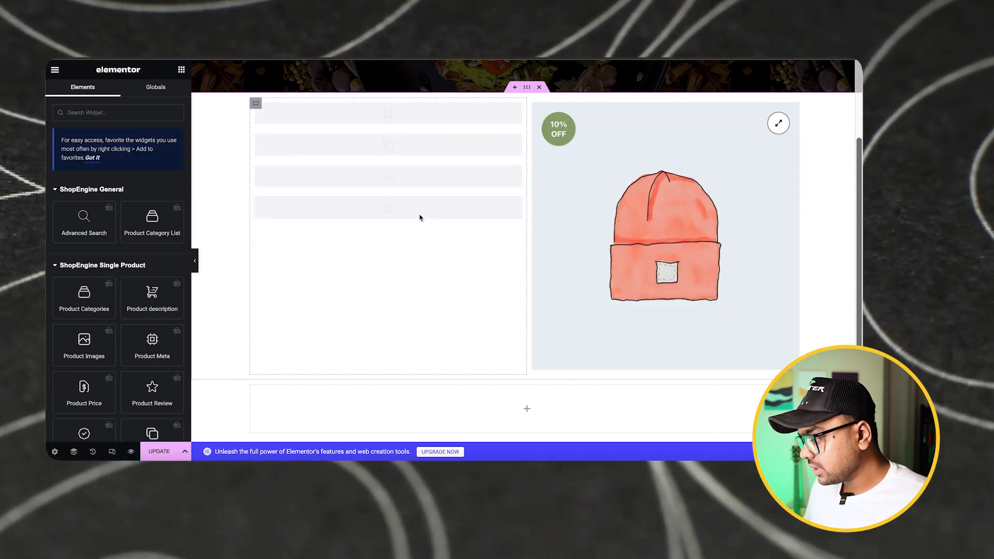
Move the Product Review widget into the new bottom container using the Navigator, and update the template
right_click(403, 211)
click(434, 383)
drag(783, 283, 780, 290)
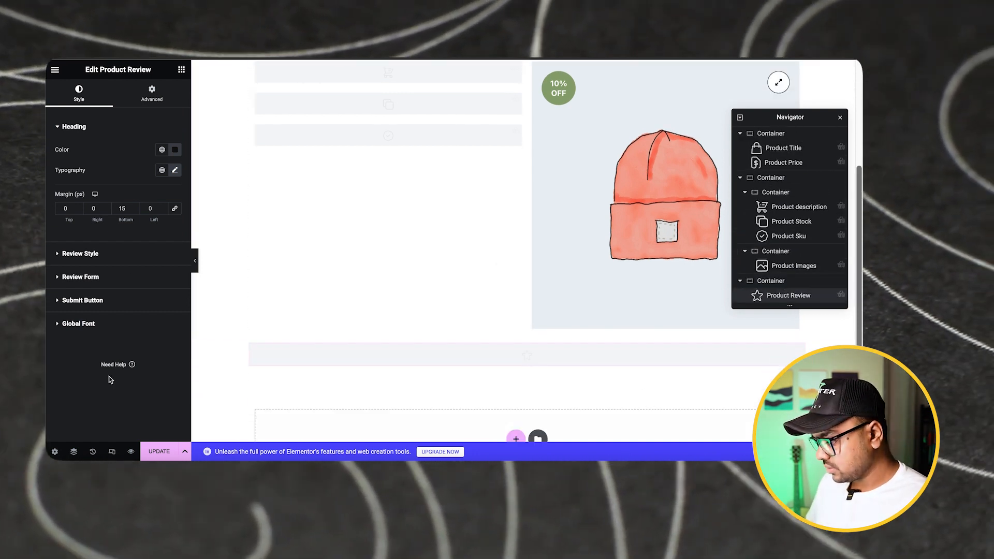
scroll(512, 268, down, 2)
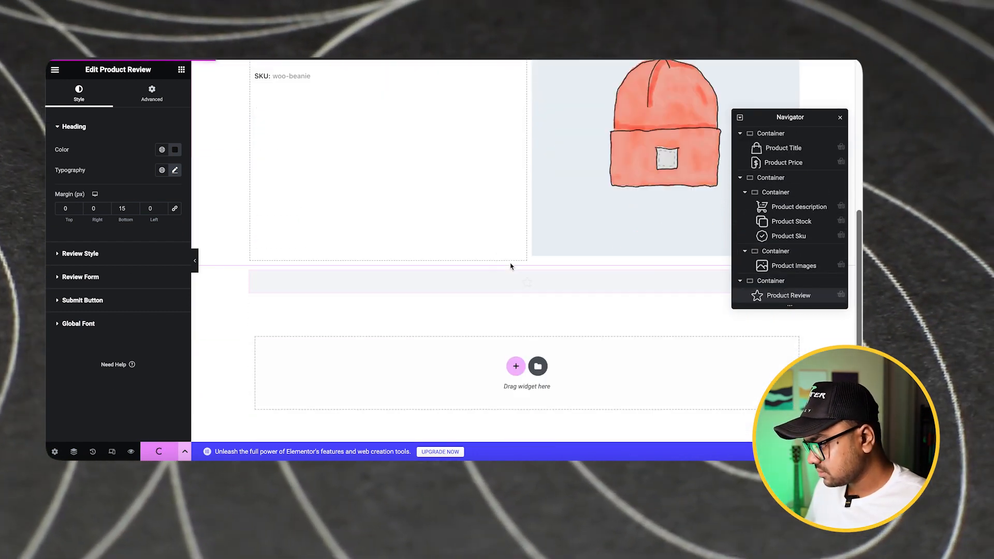
Search the widgets for "rela" to look for a related products widget
click(181, 70)
scroll(99, 166, down, 2)
scroll(136, 179, down, 6)
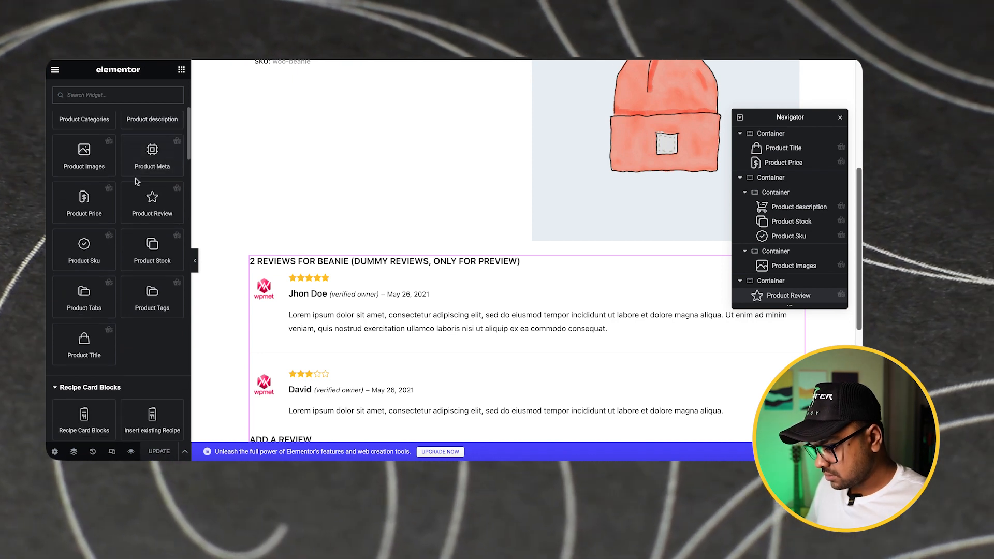
text(rela)
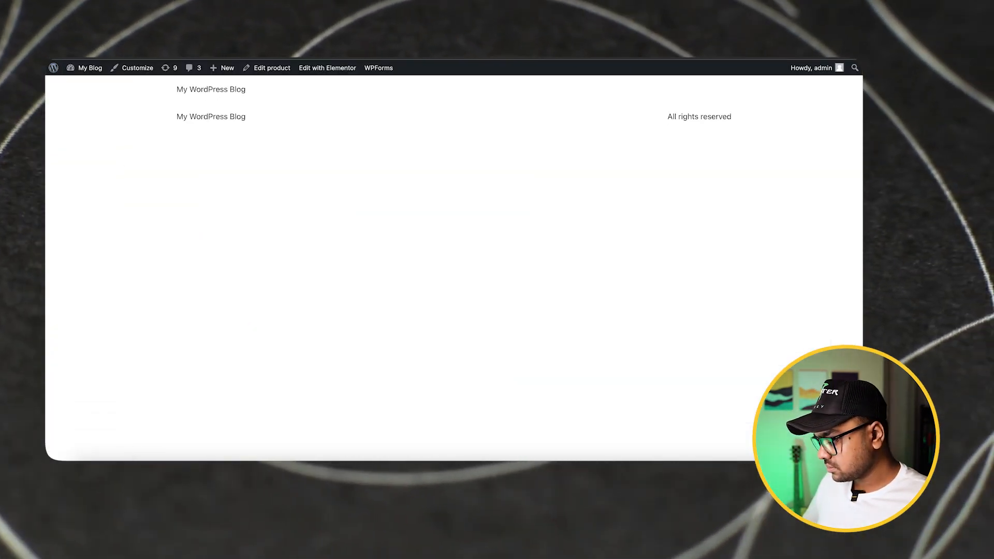
Open the live site's shop page and look through its products
key(BackSpace)
key(BackSpace)
key(BackSpace)
key(BackSpace)
key(BackSpace)
key(BackSpace)
key(BackSpace)
text(shop)
key(Return)
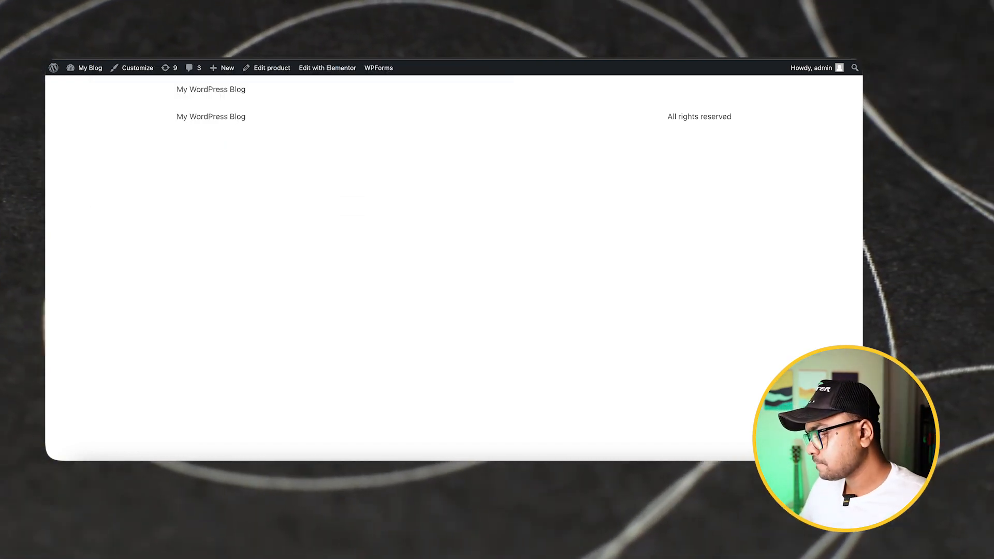
scroll(347, 270, down, 2)
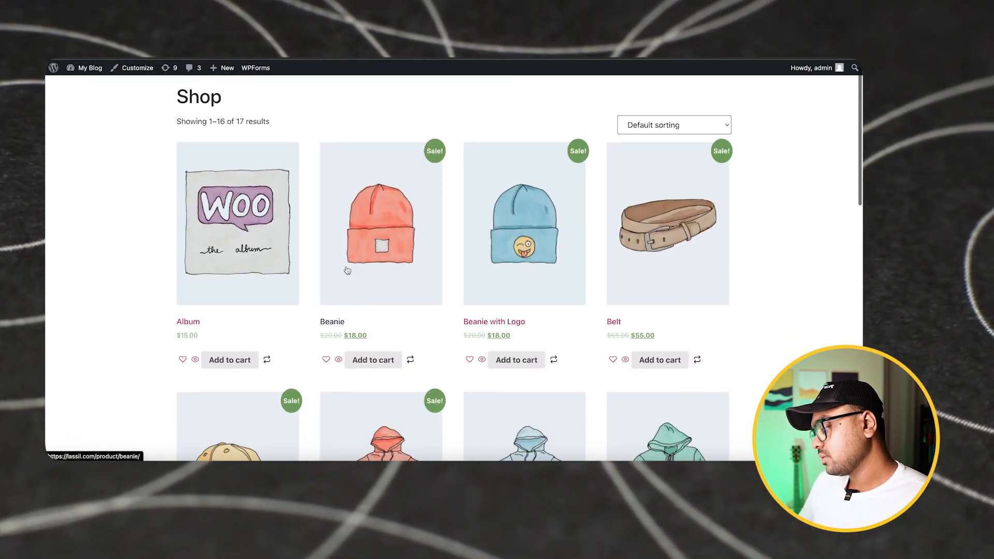
scroll(347, 269, down, 1)
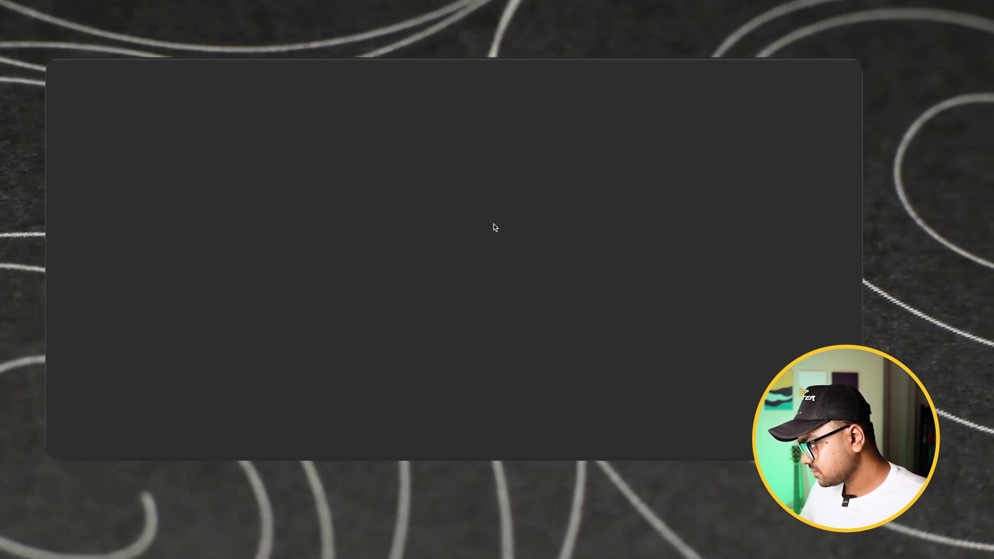
Check the Album product page's banner, description, stock, SKU, image and review section on the live site
scroll(394, 166, down, 5)
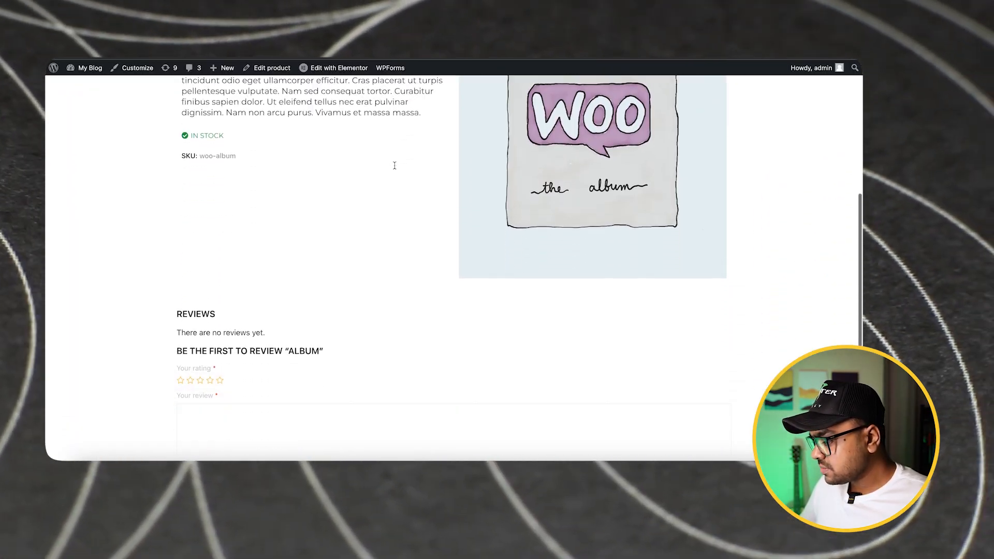
scroll(394, 165, up, 5)
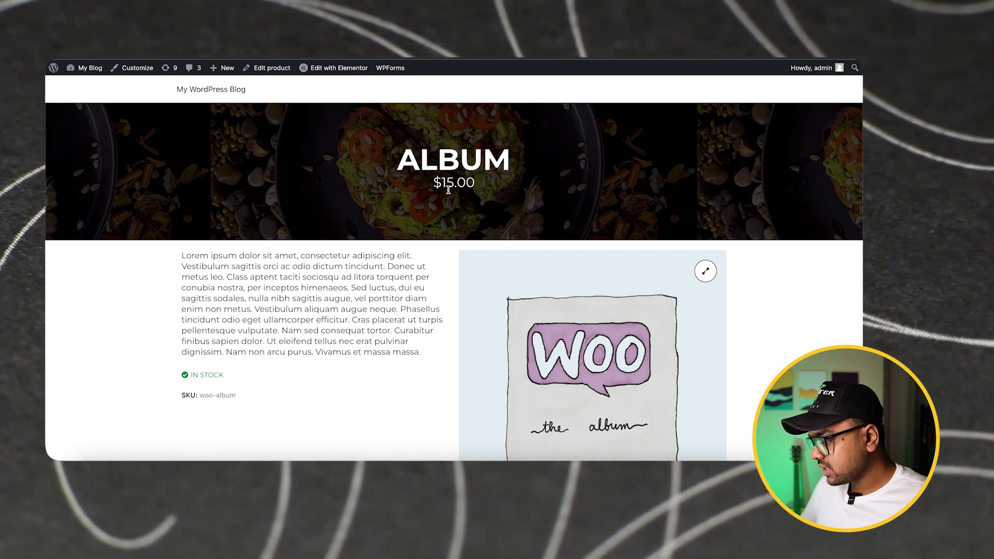
scroll(448, 190, down, 4)
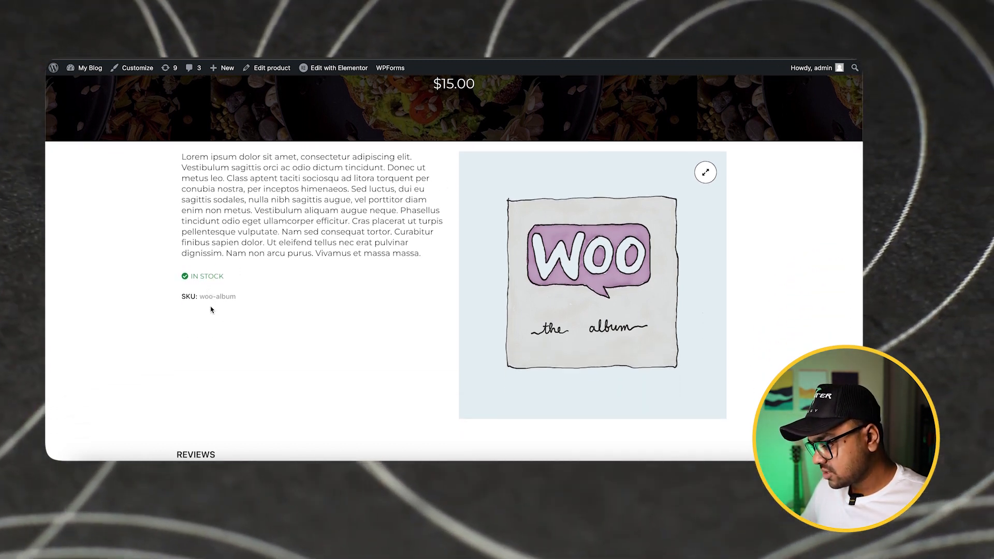
scroll(211, 310, down, 9)
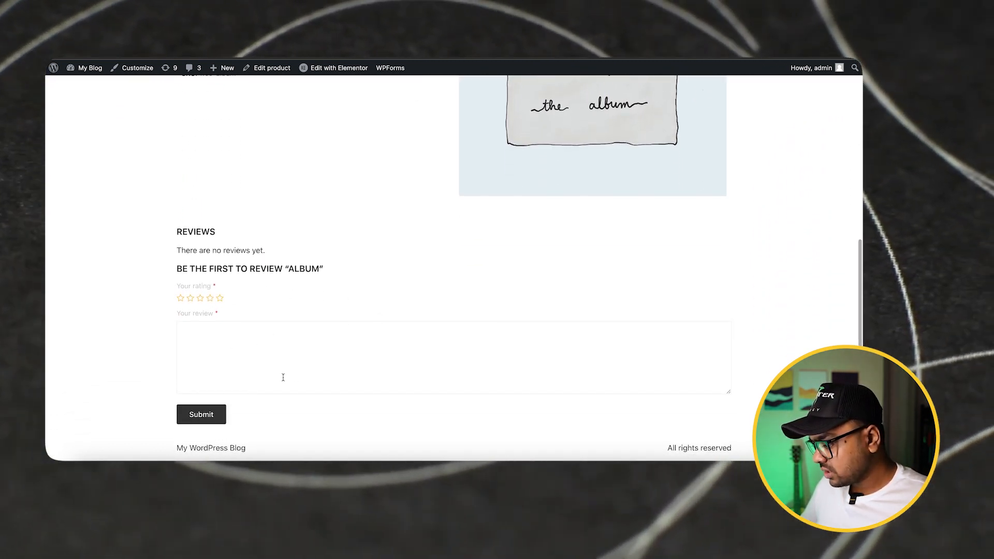
scroll(284, 378, up, 8)
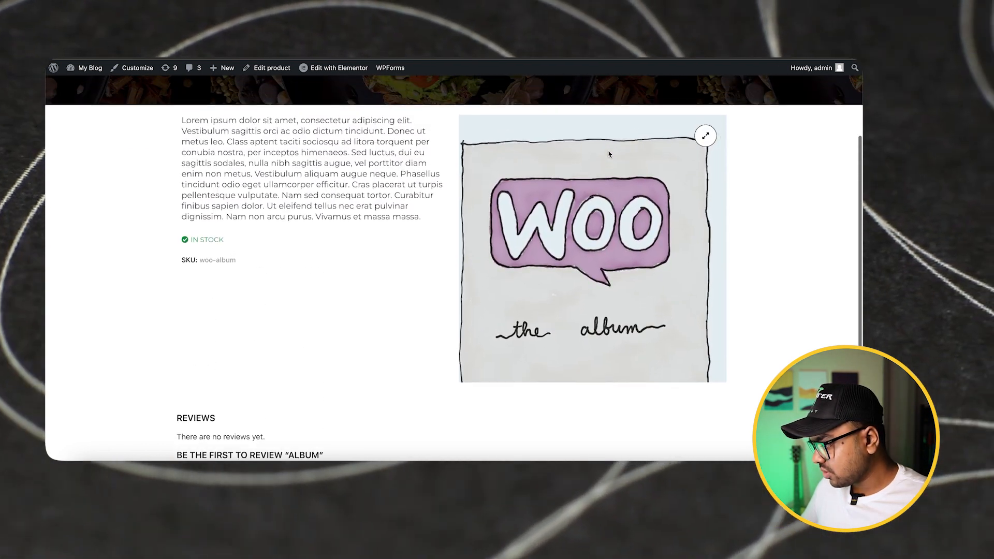
scroll(344, 197, up, 6)
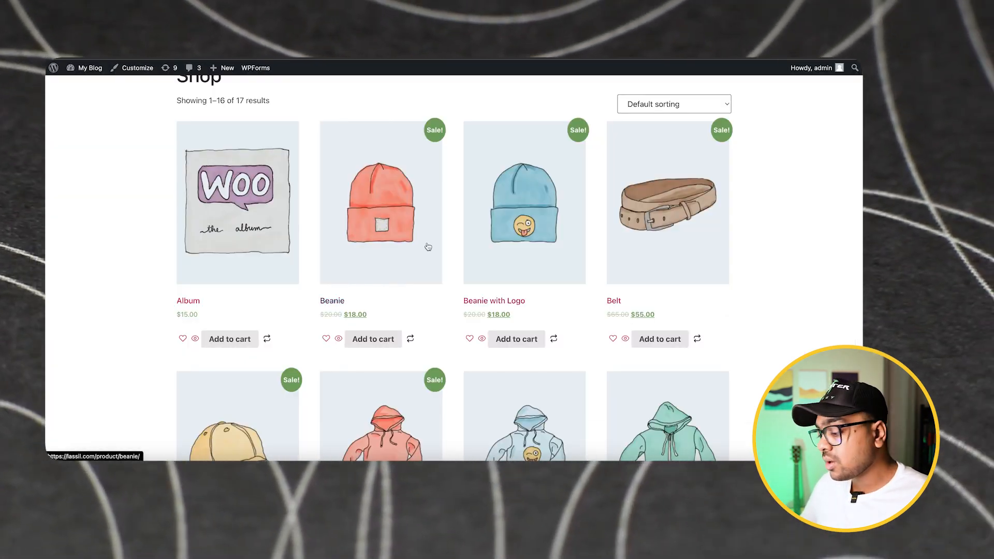
Open the Hoodie with Logo product from the shop page and check that its page uses the custom template
scroll(427, 246, down, 3)
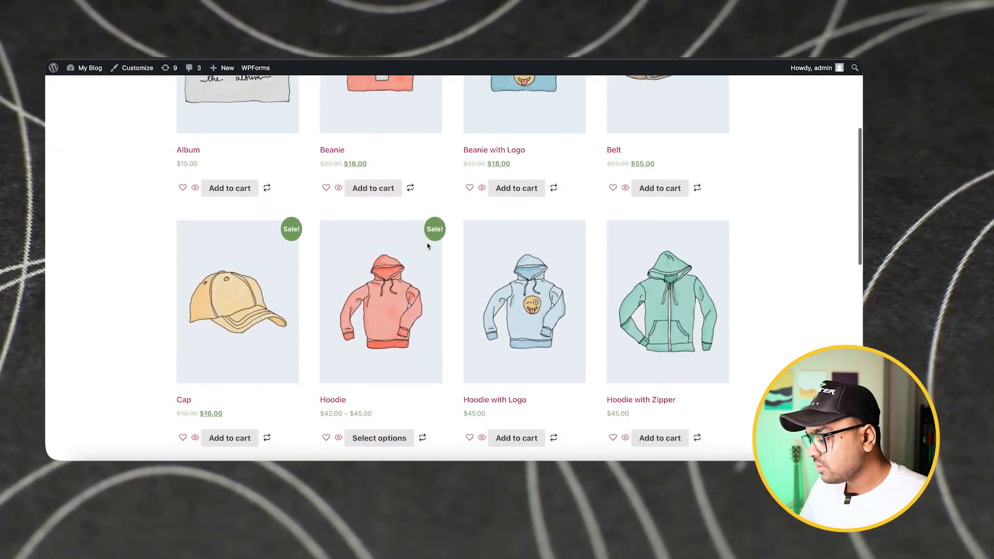
scroll(428, 247, down, 1)
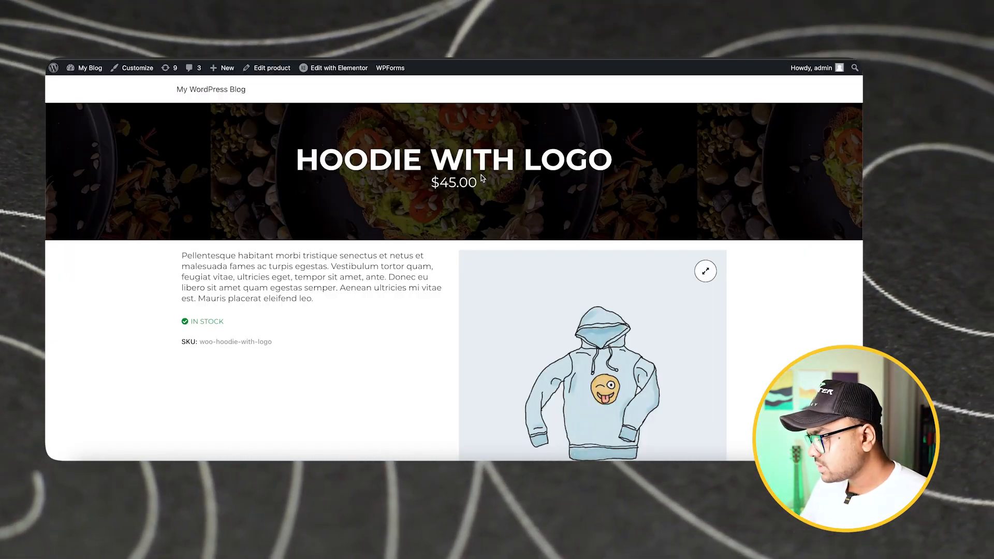
scroll(386, 246, down, 3)
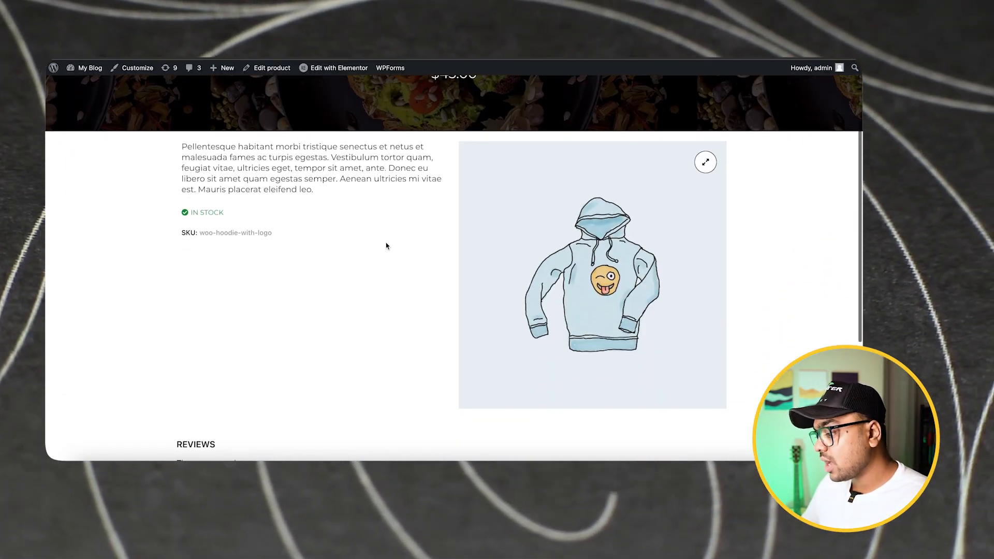
scroll(386, 246, down, 2)
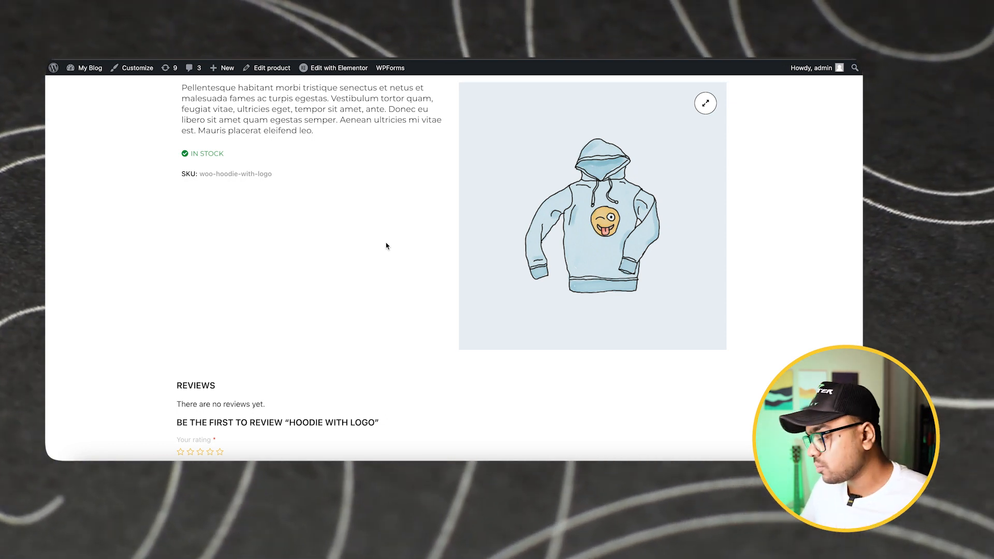
scroll(386, 246, down, 2)
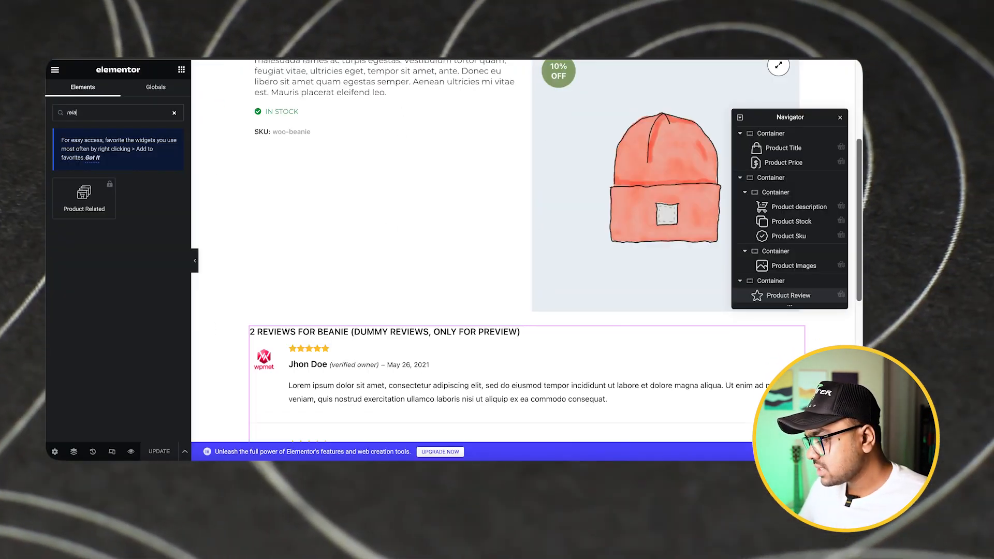
Return to the template editor, clear the widget search and look over the ShopEngine Single Product widgets
scroll(344, 282, up, 5)
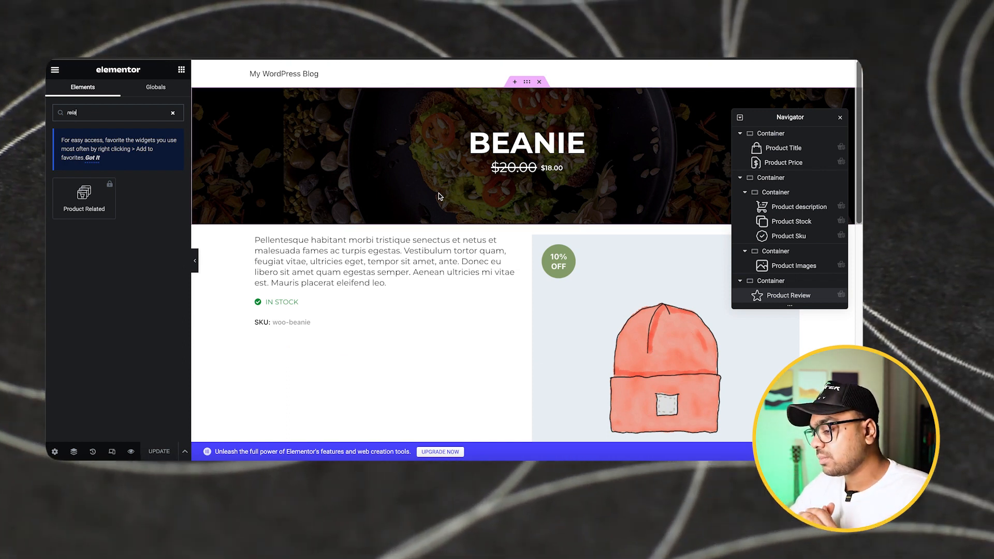
click(174, 115)
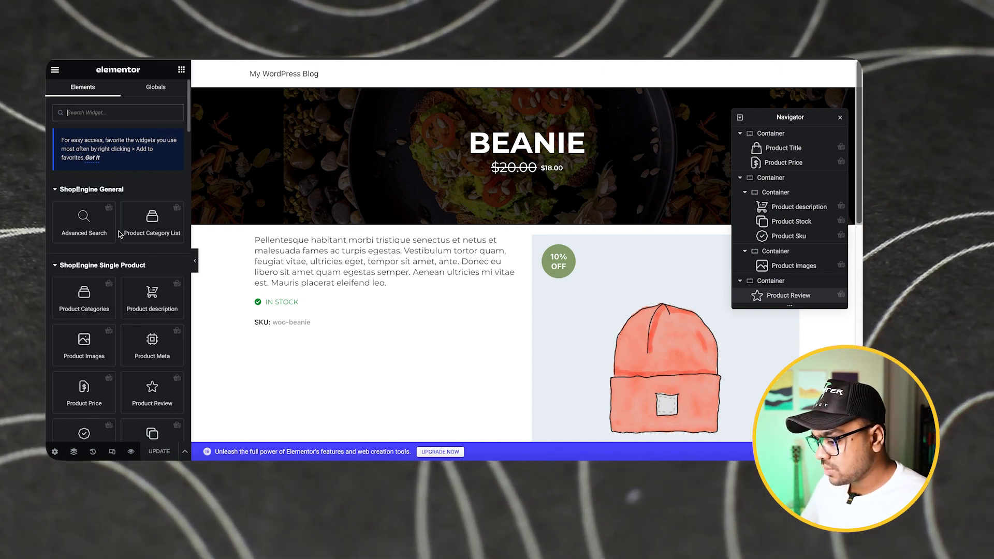
scroll(118, 234, down, 3)
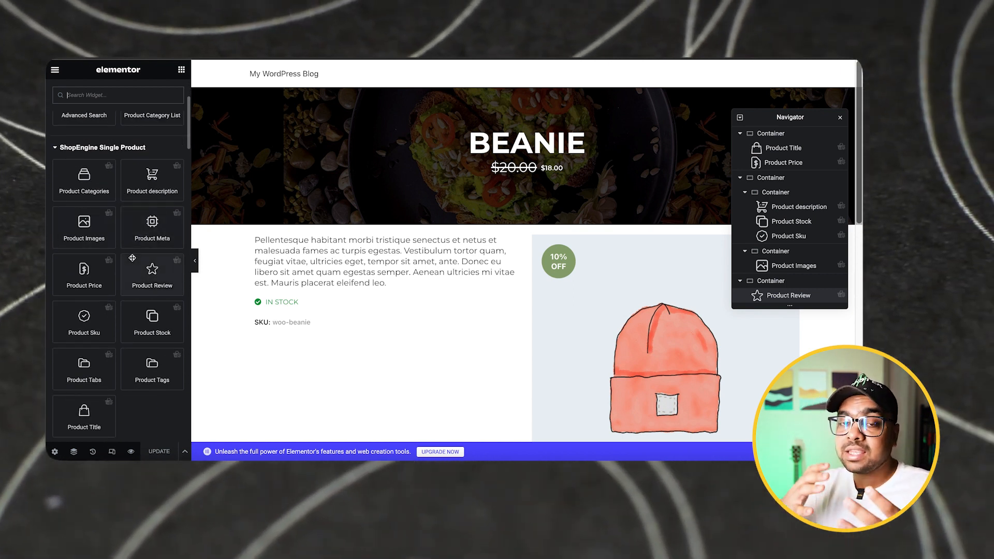